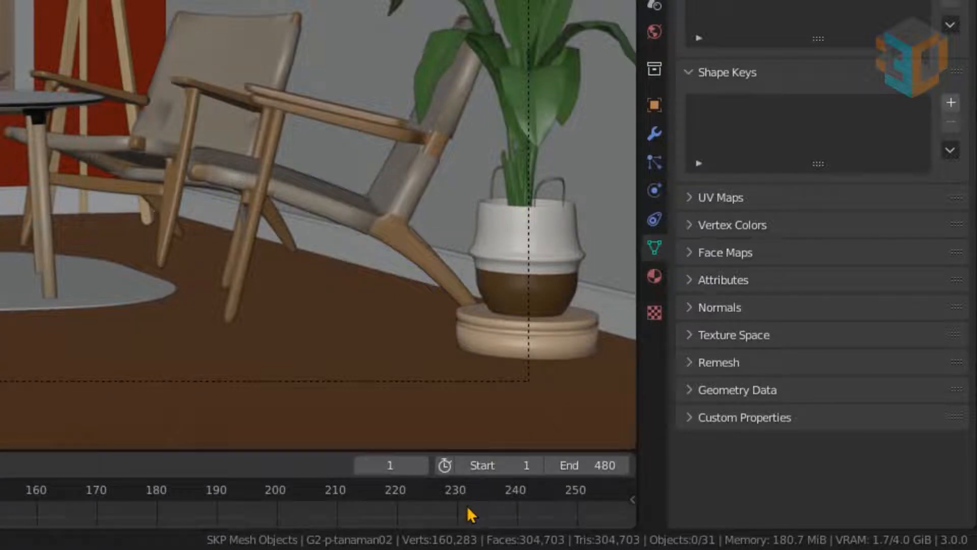
- Open the scene's output settings and examine the available frame rate options
scroll(471, 514, down, 3)
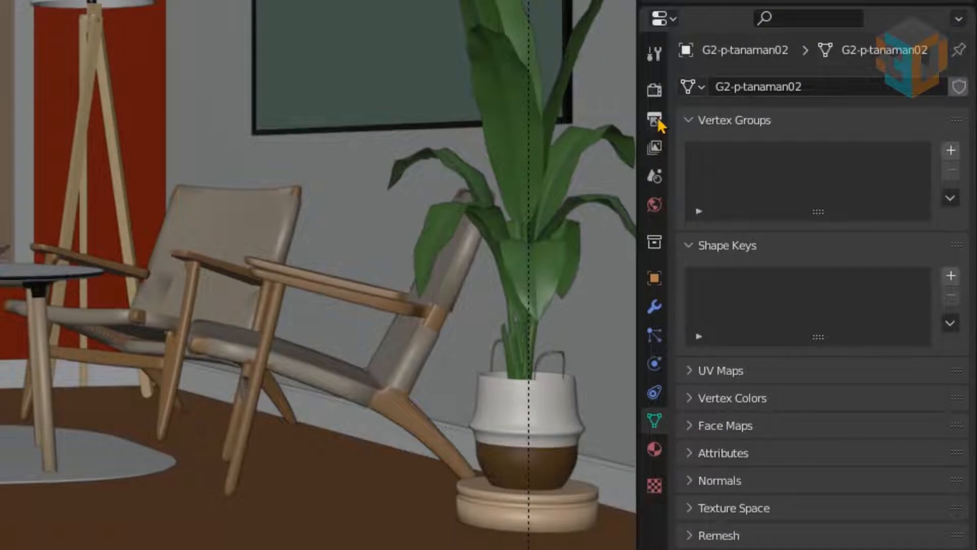
click(656, 122)
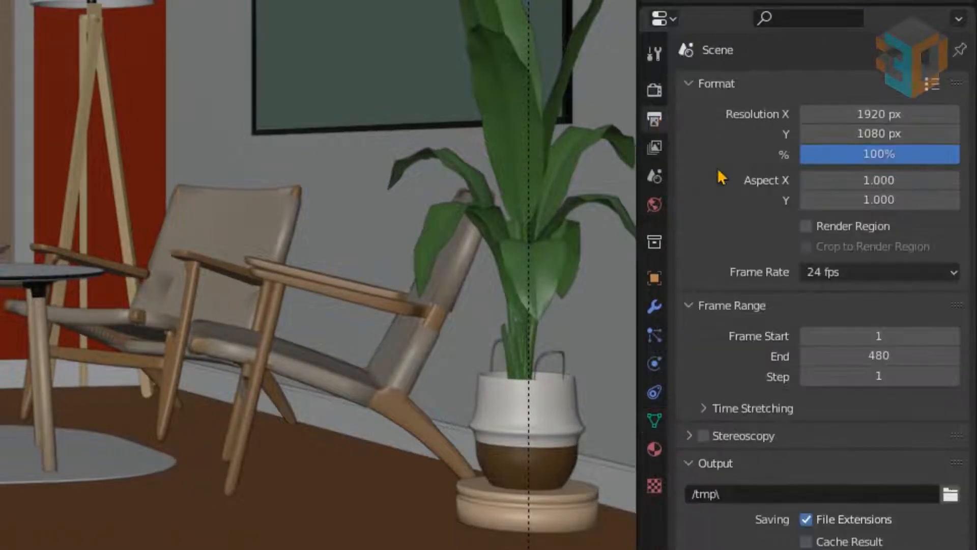
click(954, 275)
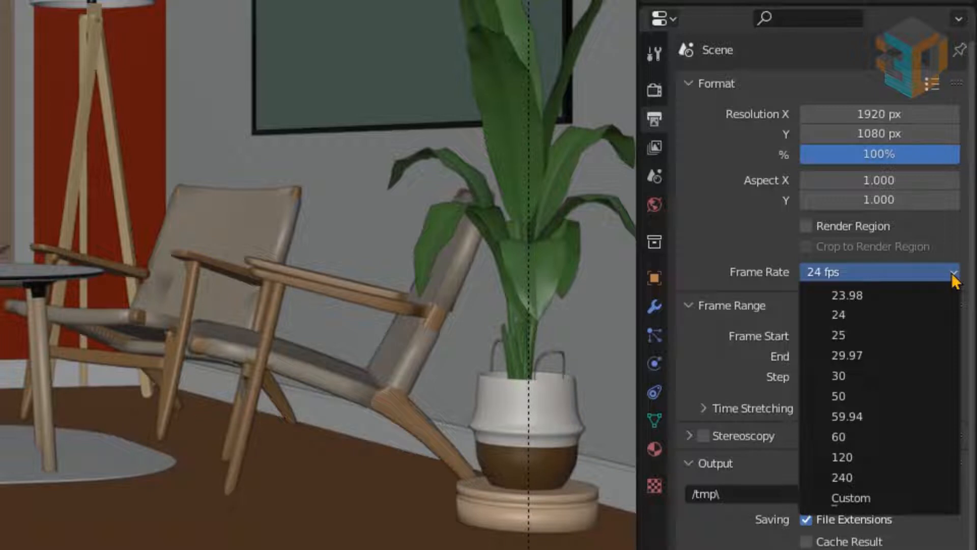
click(954, 277)
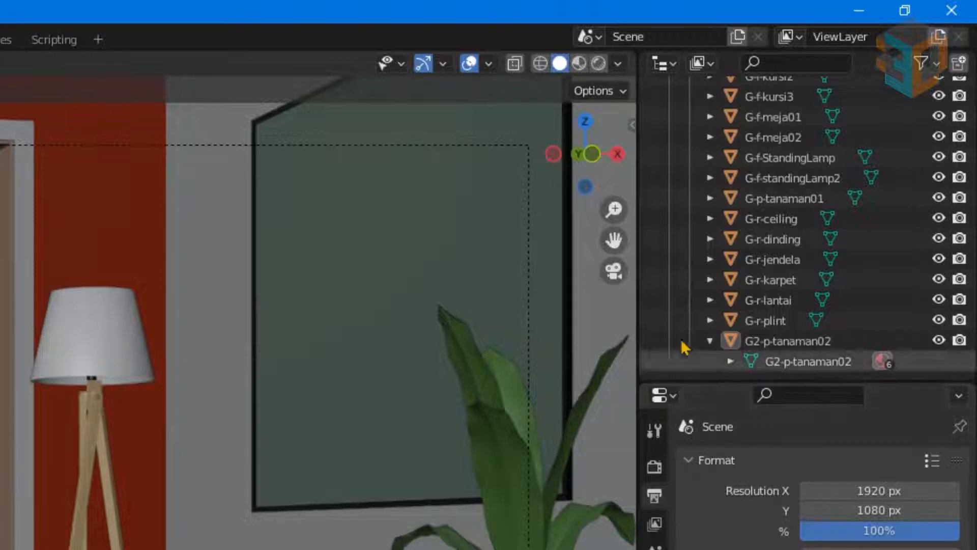
- Make every object type except meshes unselectable in the viewport
click(388, 63)
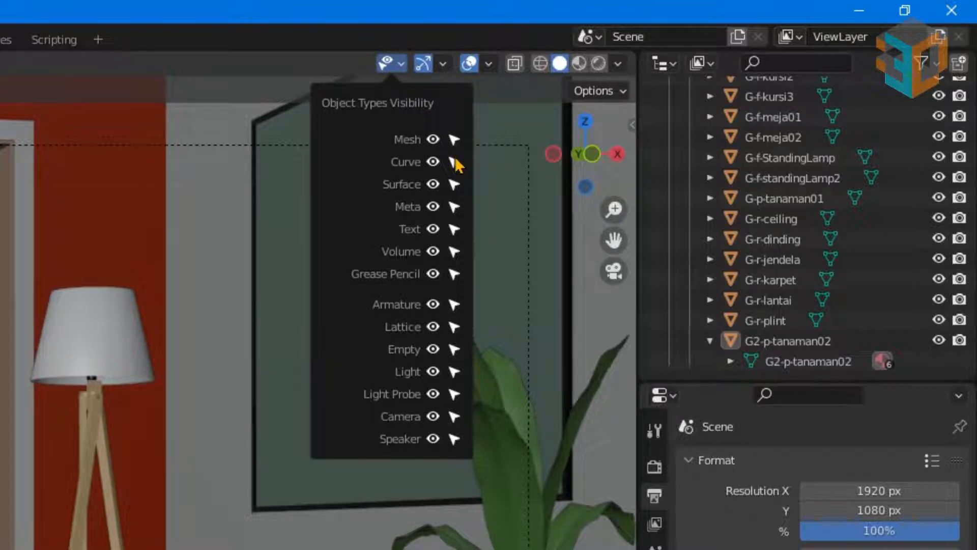
drag(455, 163, 459, 453)
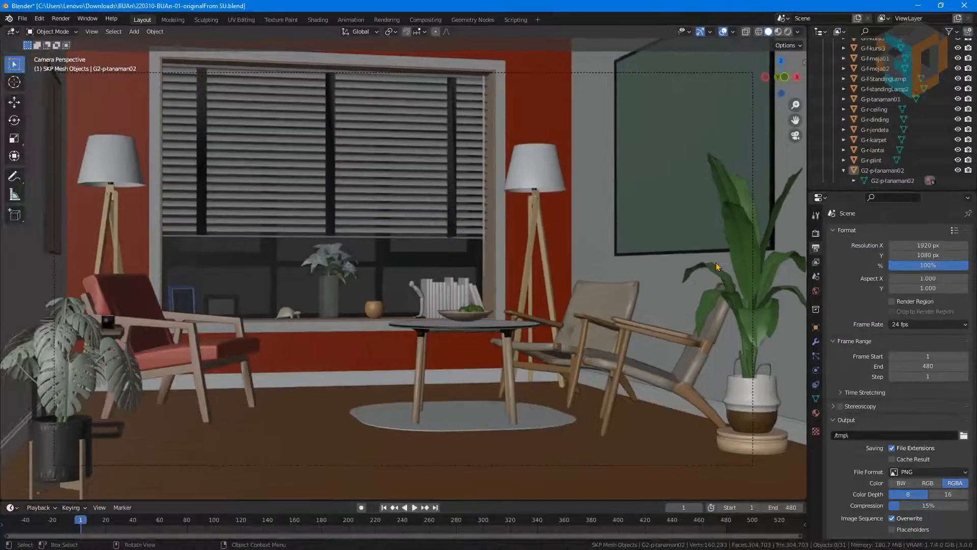
key(shift)
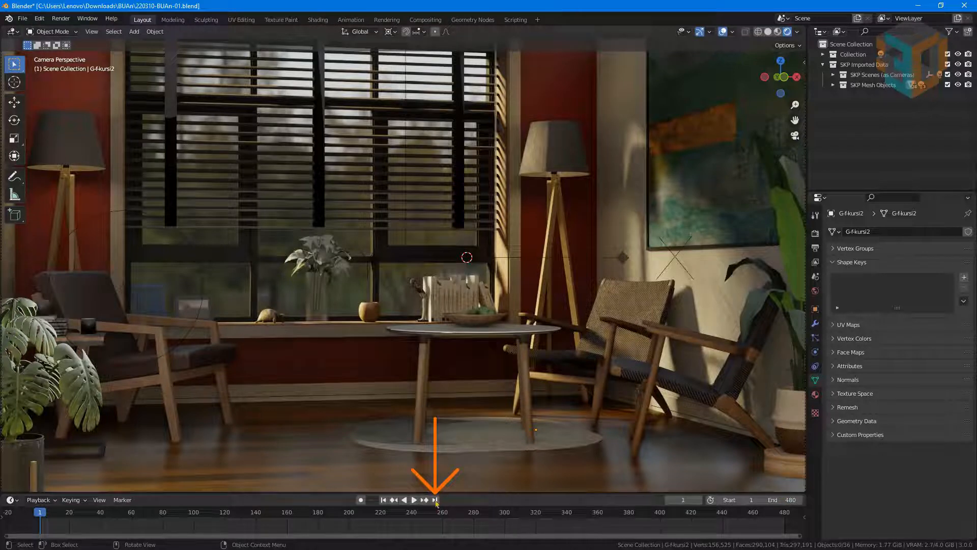
- Insert a Location keyframe for all selectable objects at frame 480
click(435, 500)
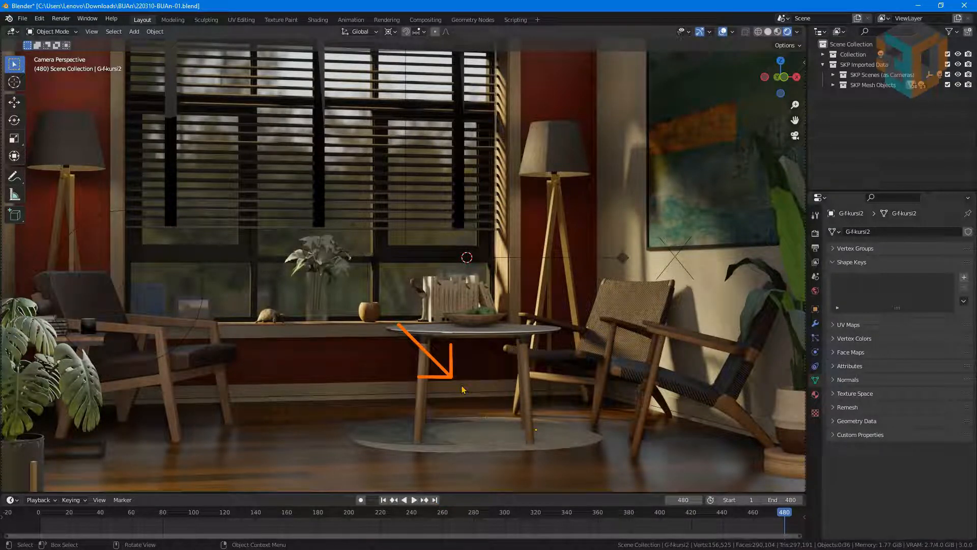
key(a)
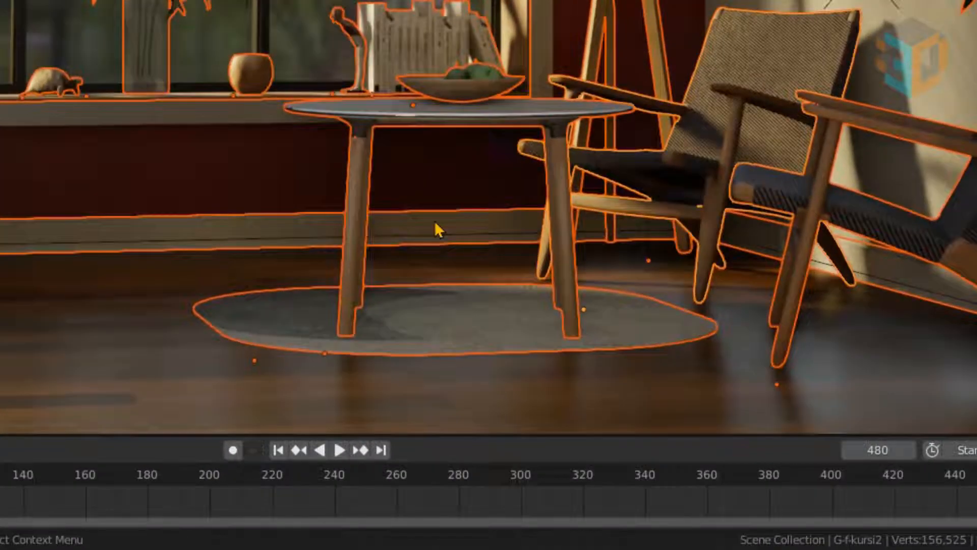
key(i)
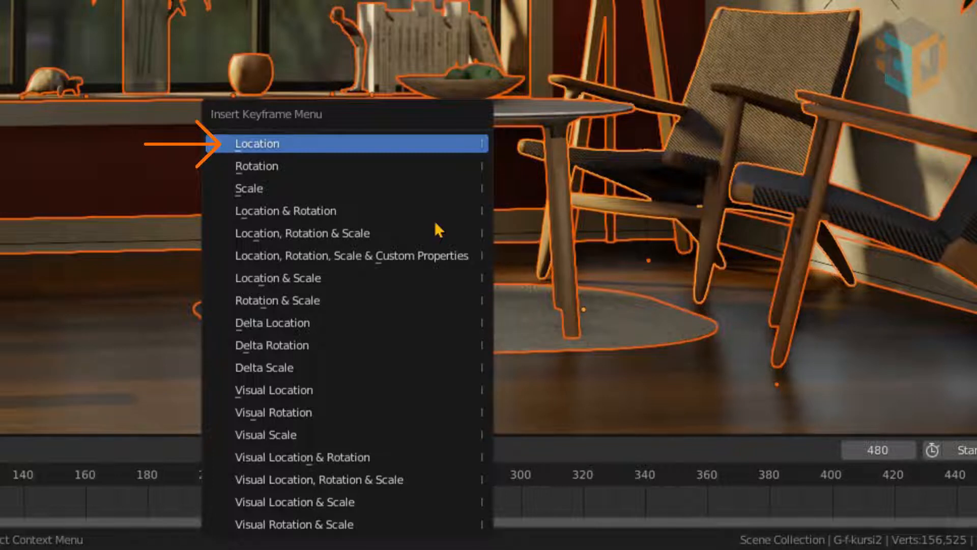
click(355, 137)
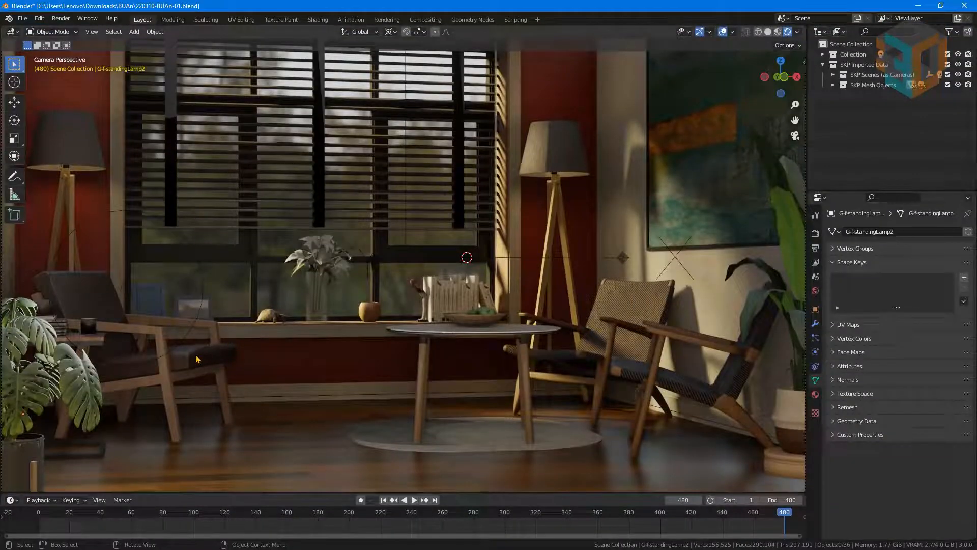
- Select the three armchairs, the coffee table with its fruit bowl, and the side table with the books, bowl and mug on it
click(196, 360)
shift+click(624, 334)
shift+click(677, 383)
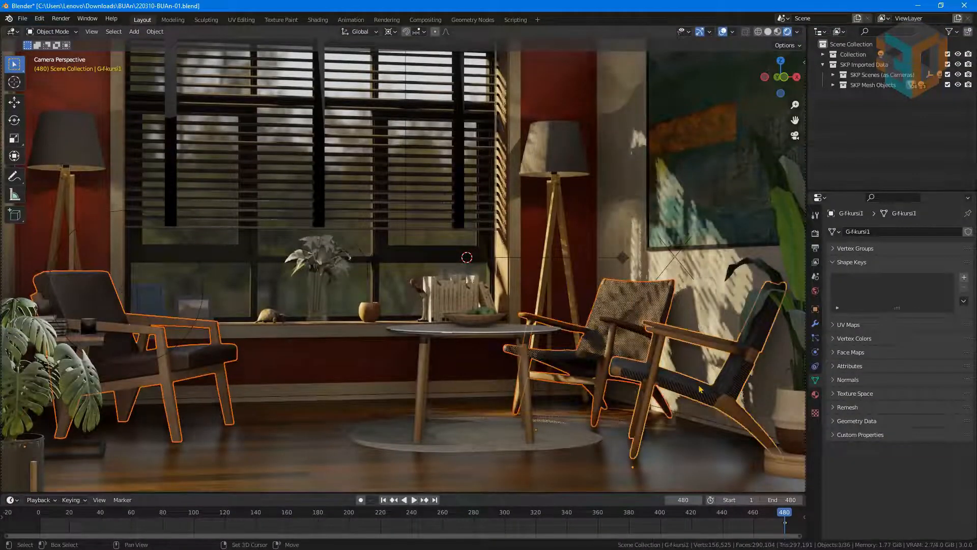
shift+click(520, 330)
shift+click(473, 319)
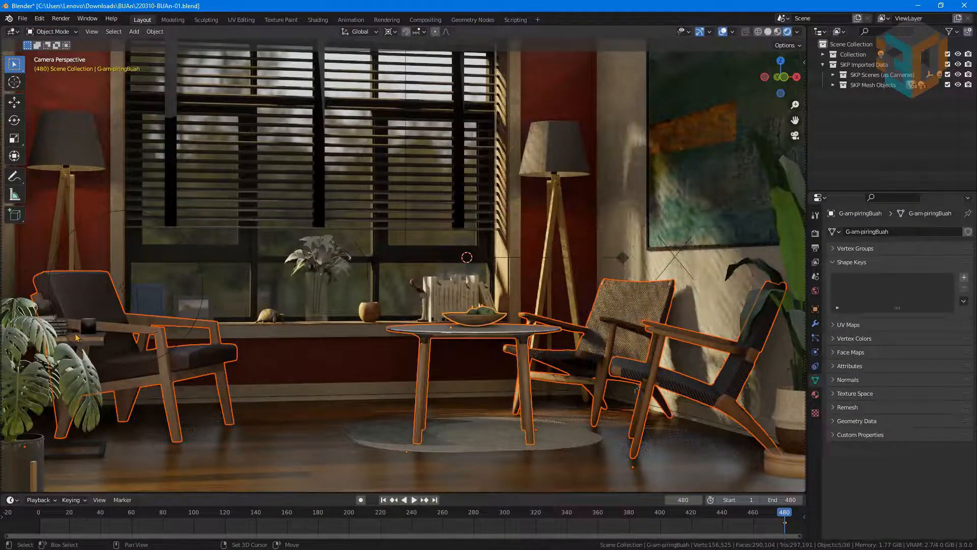
shift+click(80, 338)
shift+click(57, 326)
shift+click(88, 326)
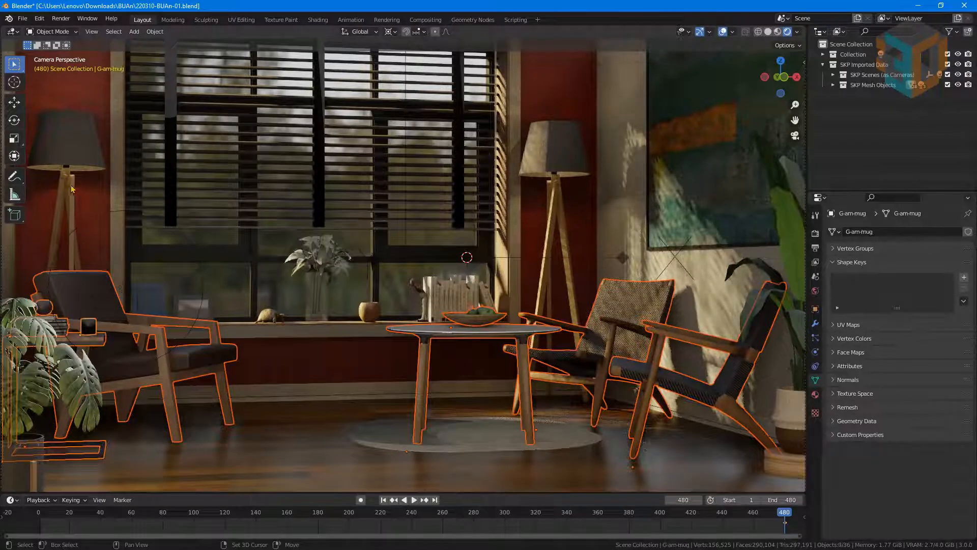
- Add both standing lamps and both potted floor plants to the selection
shift+click(67, 153)
shift+click(555, 213)
shift+click(556, 213)
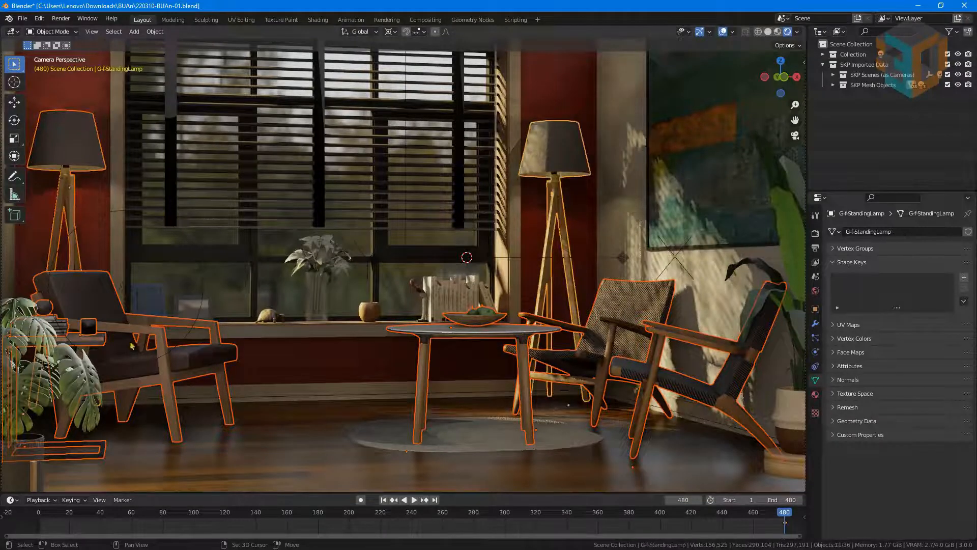
shift+click(68, 368)
shift+click(794, 266)
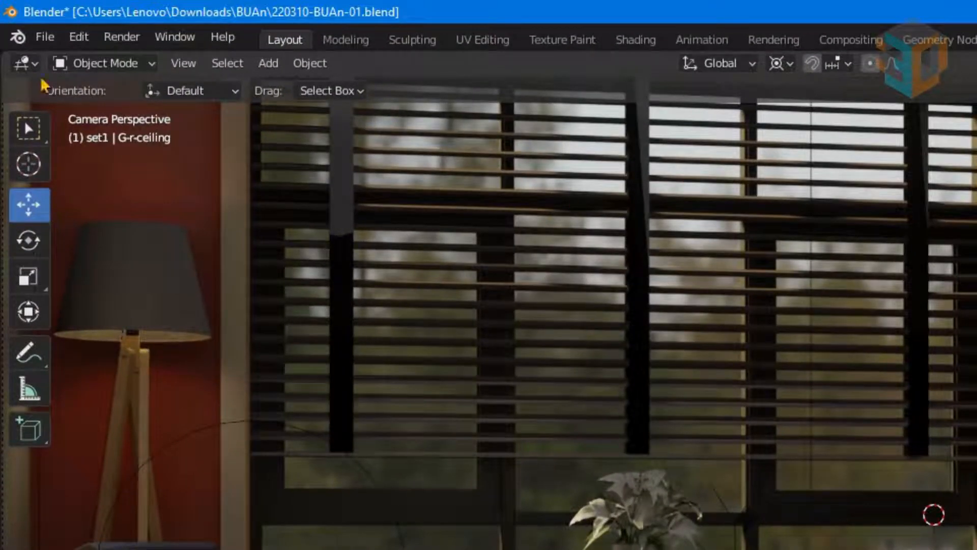
- Split the viewport into Quad View and switch it to wireframe shading
click(182, 63)
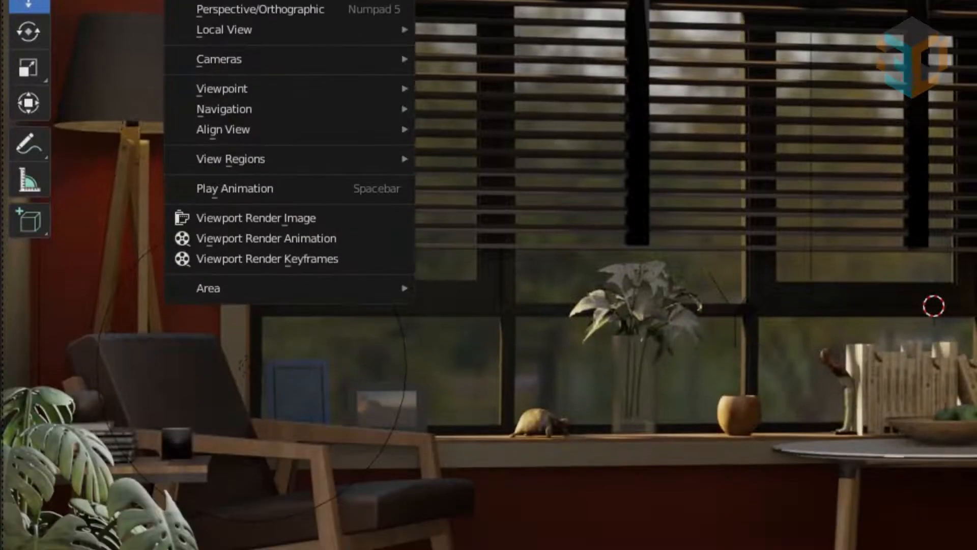
mouse_move(222, 388)
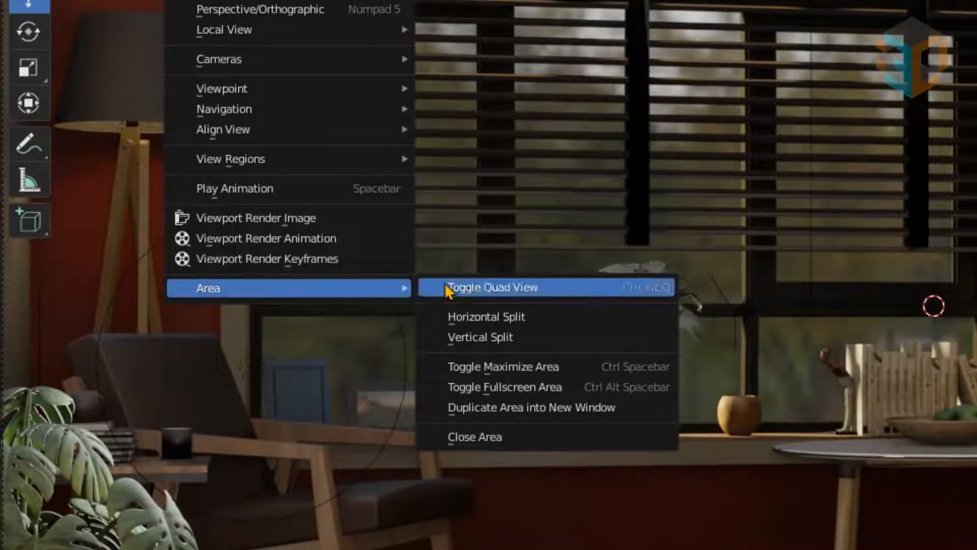
click(465, 288)
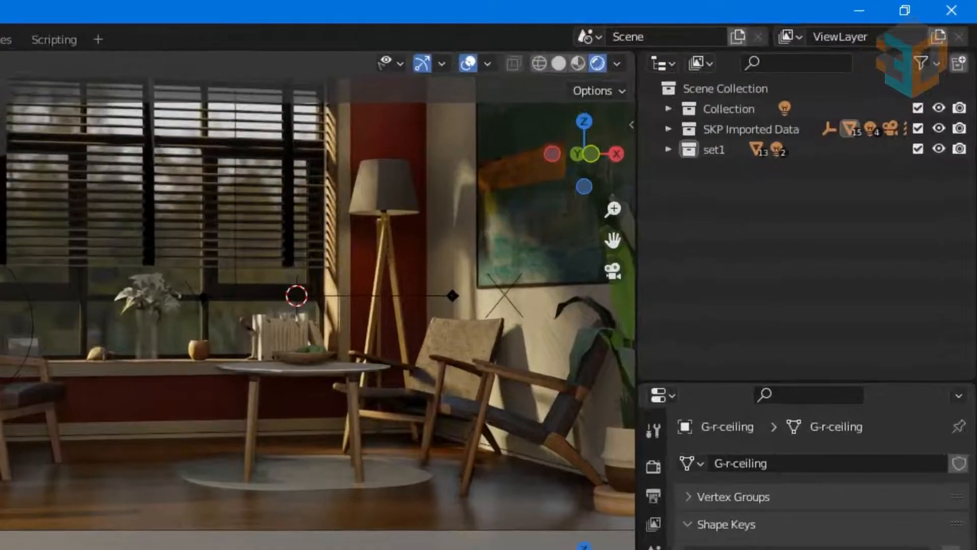
click(539, 66)
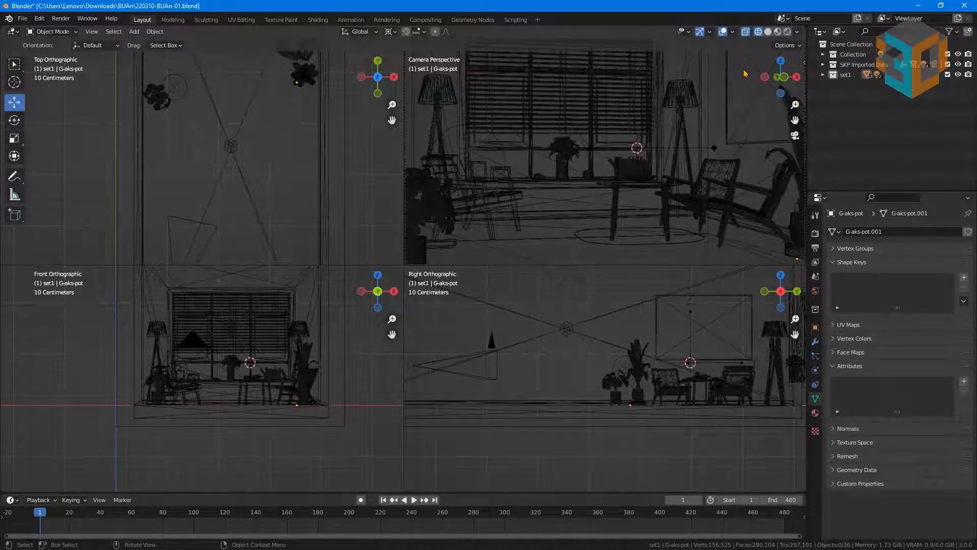
- Frame all mesh objects in every quadrant of the Quad View and clear the selection
key(a)
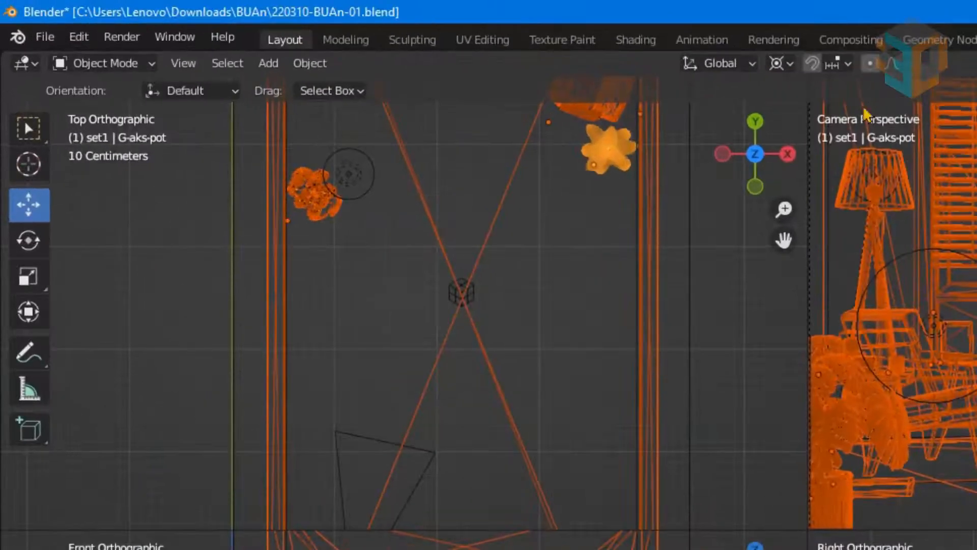
click(183, 64)
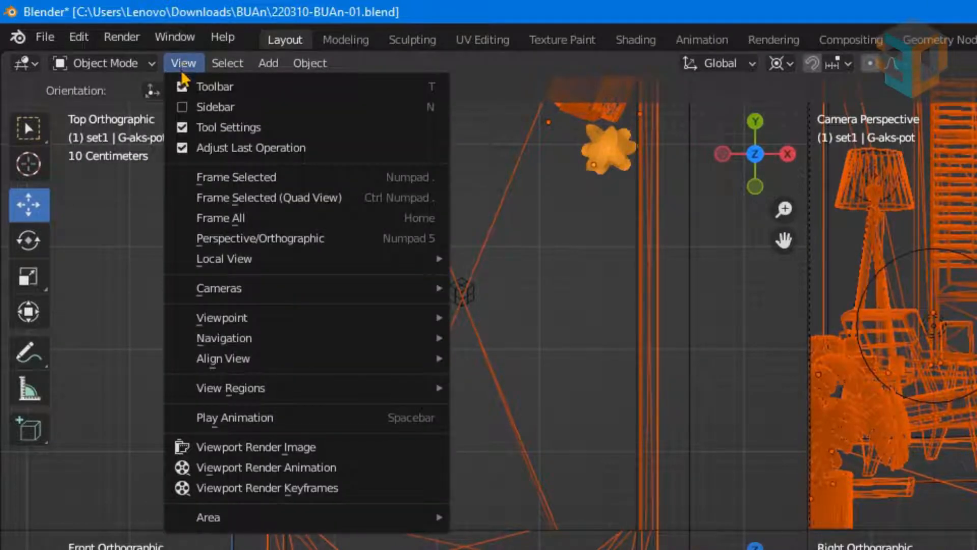
click(221, 206)
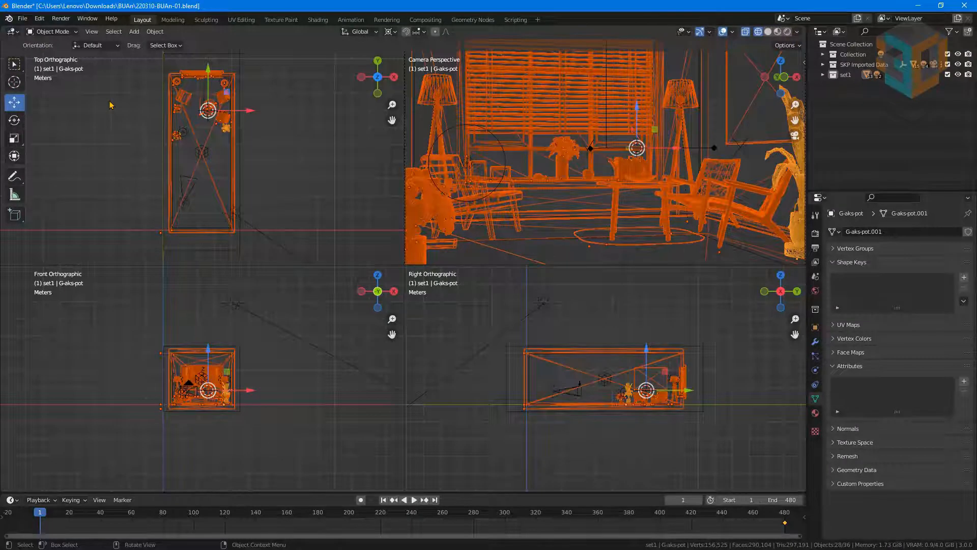
key(alt+a)
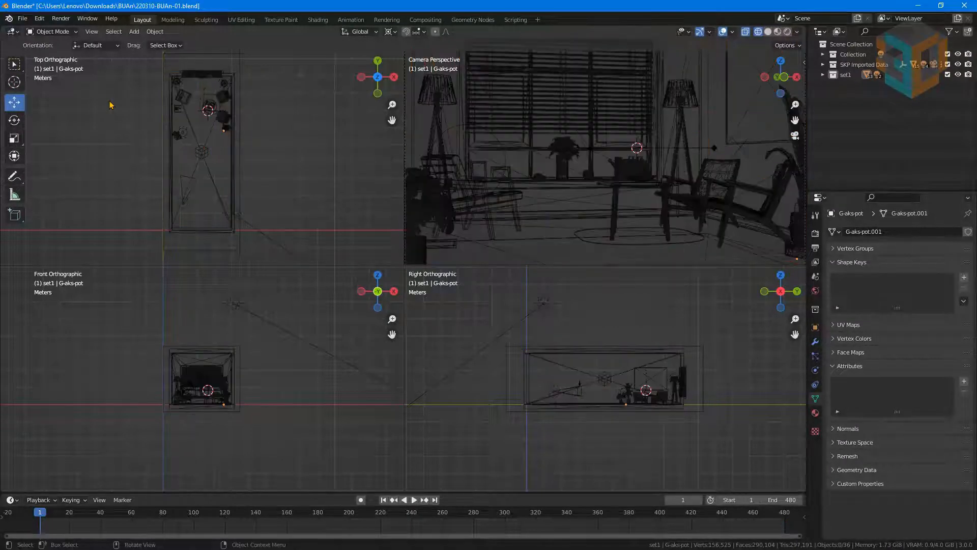
- Select the three armchairs and both standing lamps in the camera view
click(493, 241)
shift+click(732, 171)
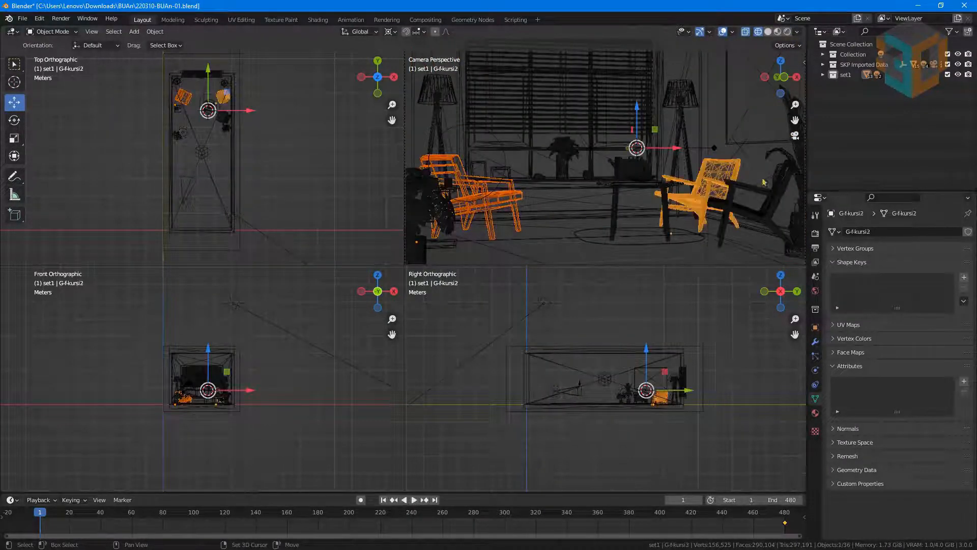
shift+click(772, 204)
shift+click(699, 103)
shift+click(450, 96)
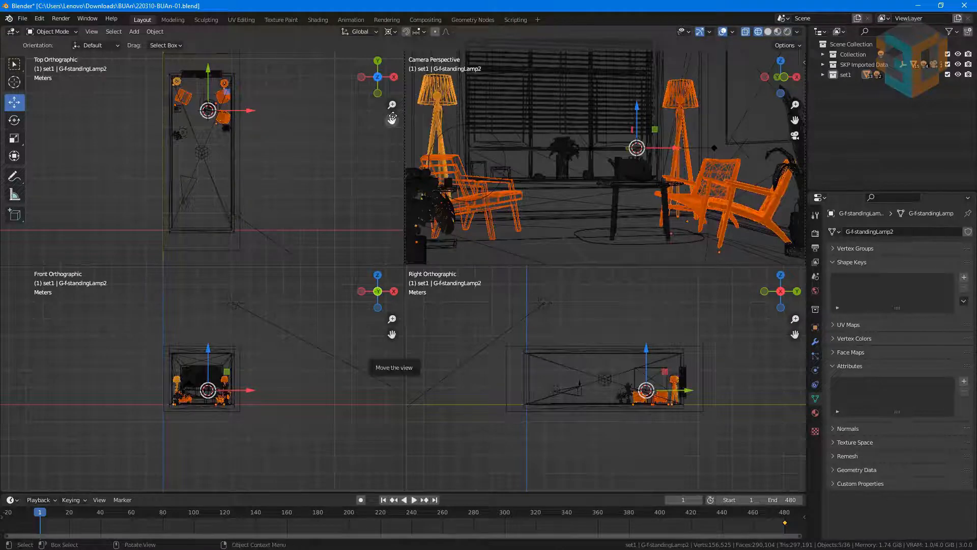
- Add both potted floor plants, the fruit bowl and the coffee table to the selection in the top view
drag(393, 118, 392, 79)
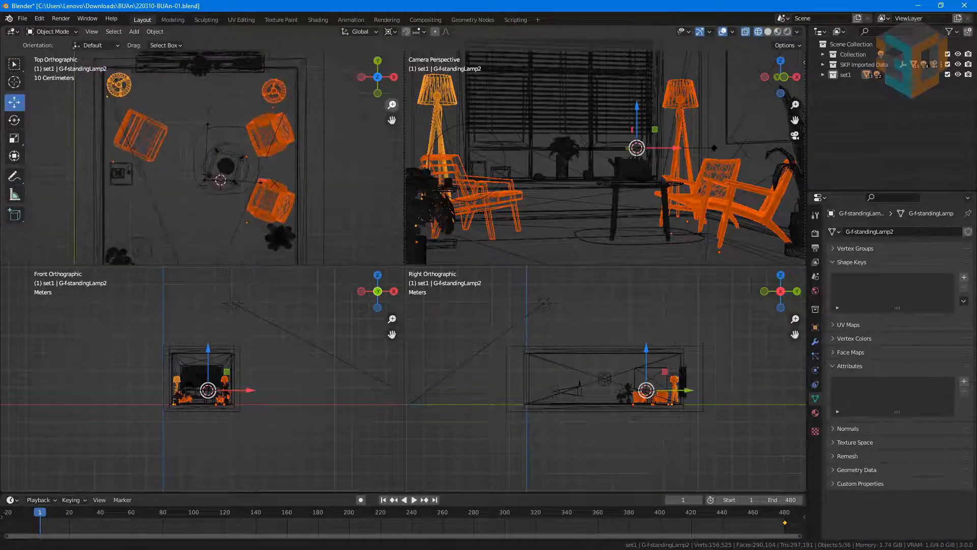
shift+click(123, 256)
shift+click(279, 238)
shift+click(229, 168)
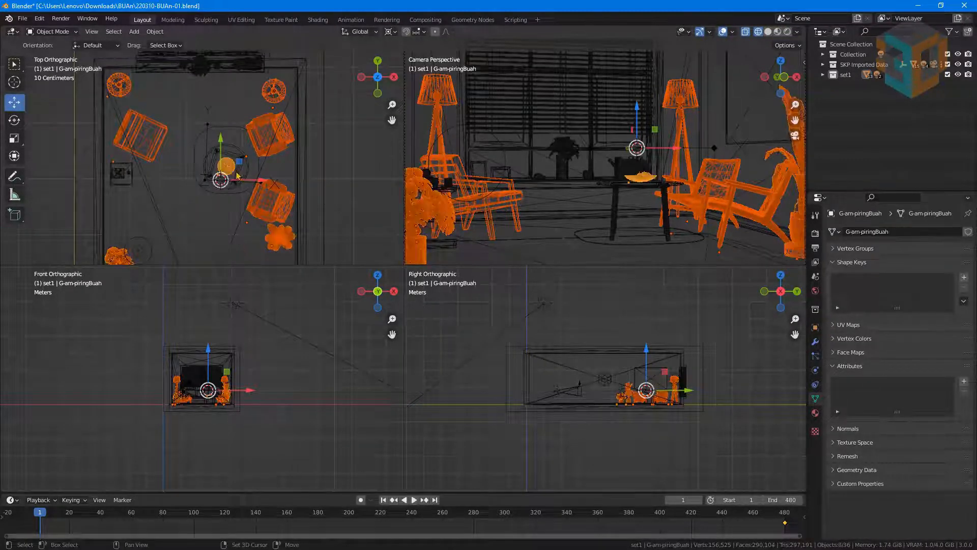
shift+click(208, 178)
- Add the side table and the books, bowl and mug on it to the selection in the top view
drag(392, 104, 501, 128)
shift+click(165, 209)
shift+click(176, 193)
shift+click(182, 191)
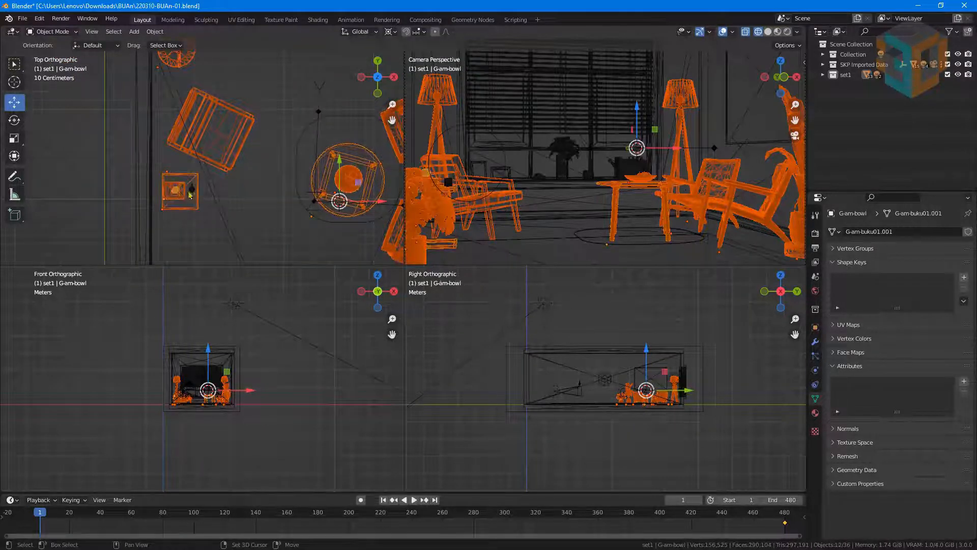
shift+click(191, 191)
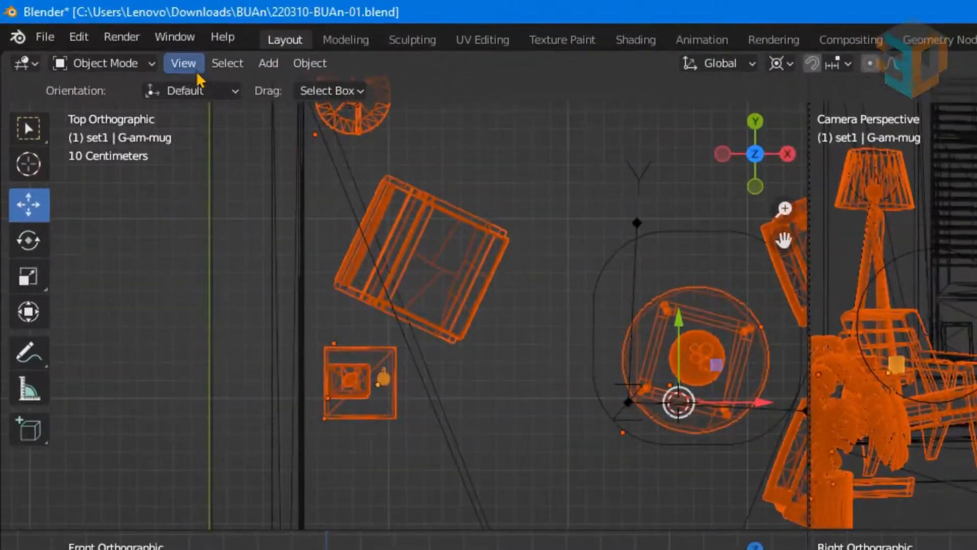
- Move the selected furniture, lamps, plants and tabletop items to a new collection named furniture
click(93, 32)
click(233, 198)
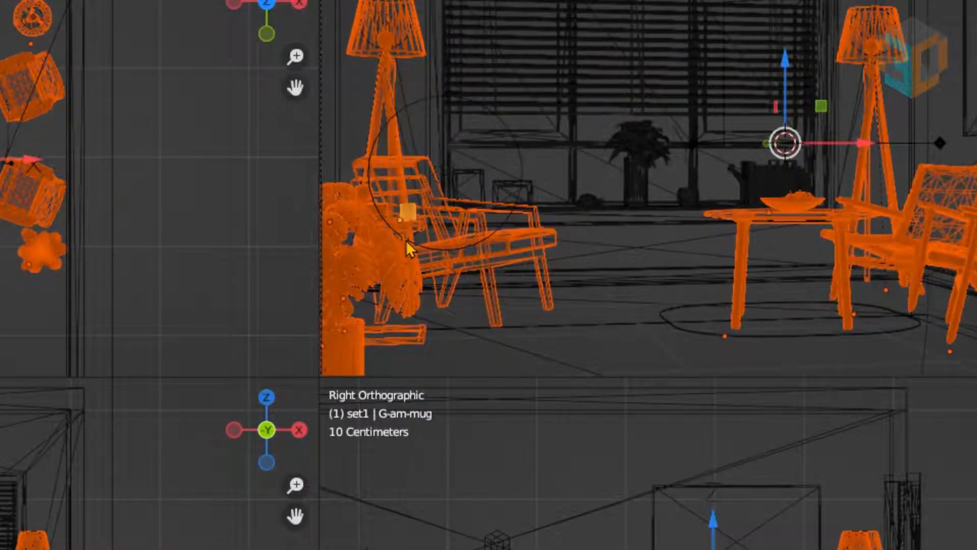
key(m)
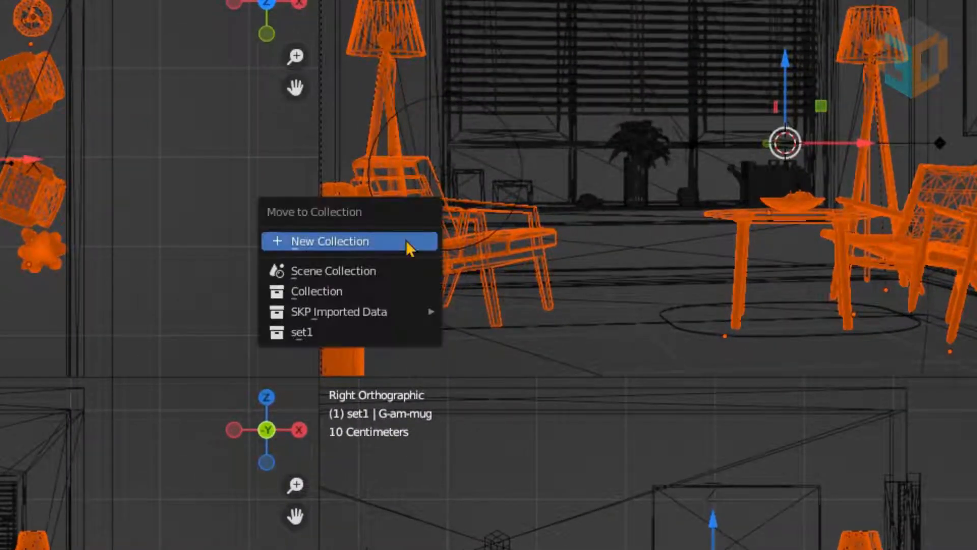
click(409, 248)
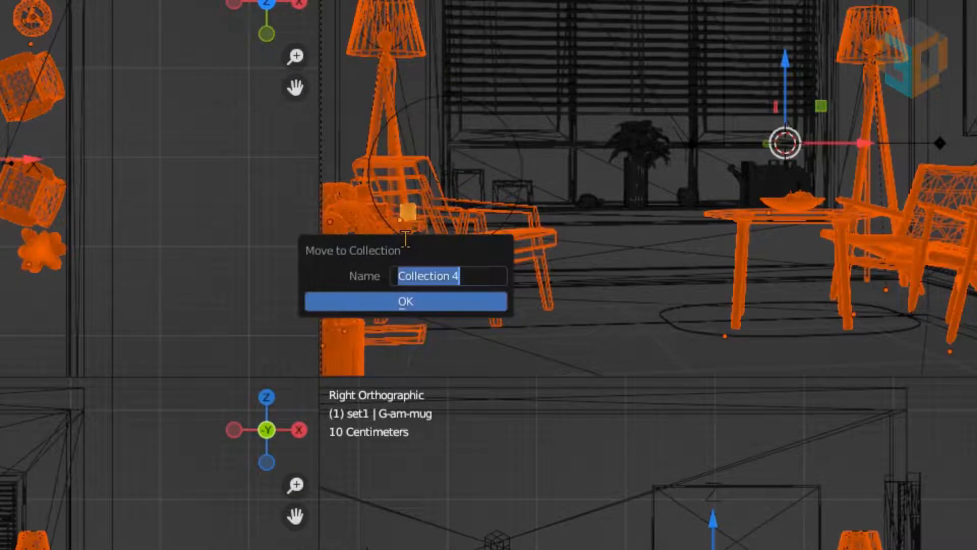
text(furniture)
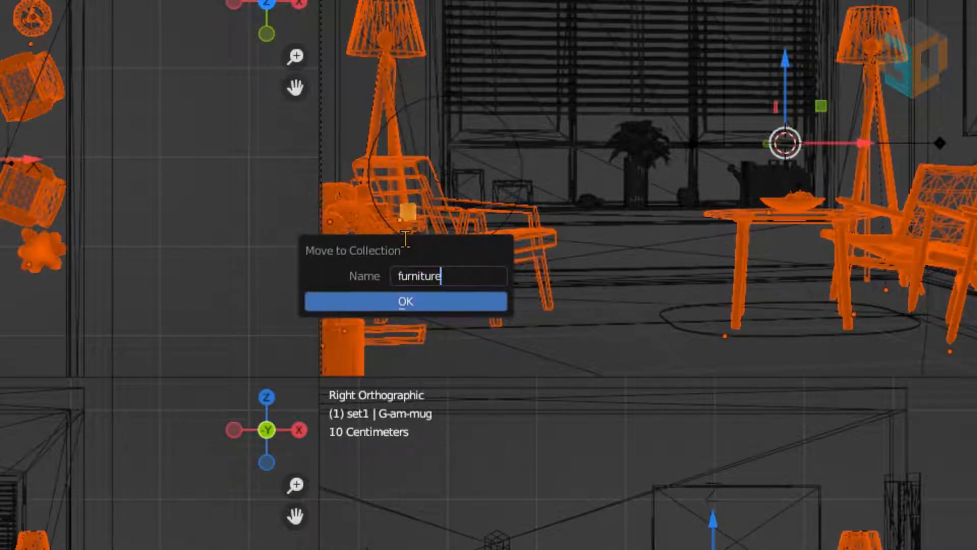
click(437, 302)
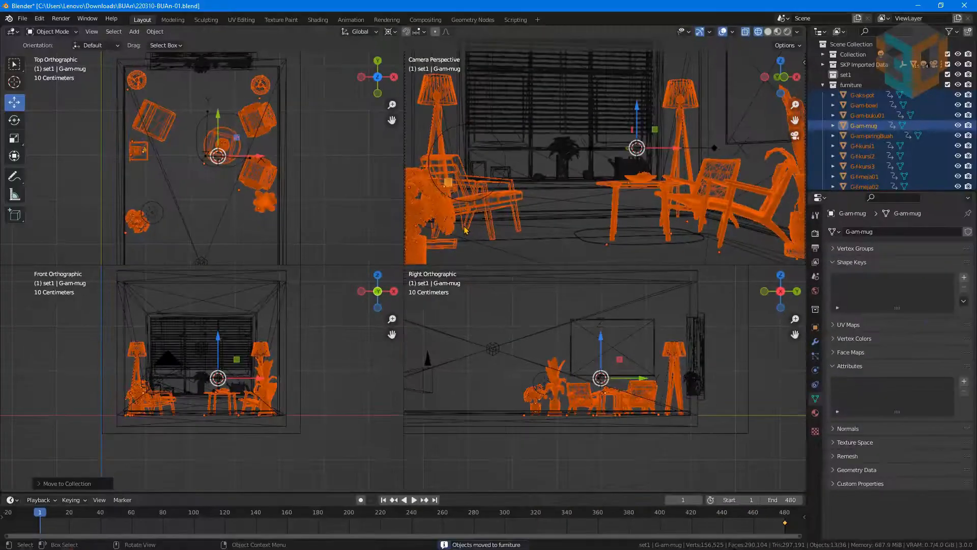
- Filter the outliner for "furnit" and select all objects in the furniture collection
key(alt+a)
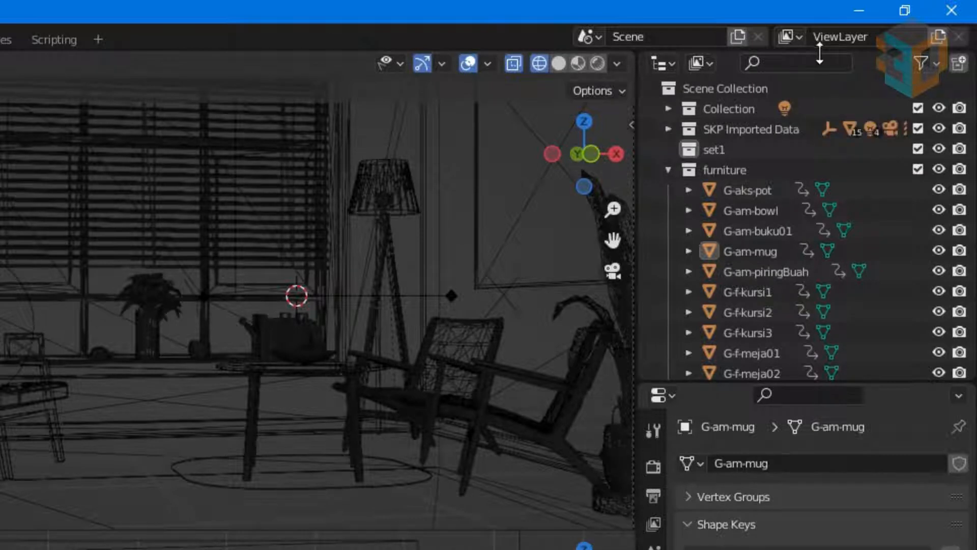
click(810, 59)
text(furnit)
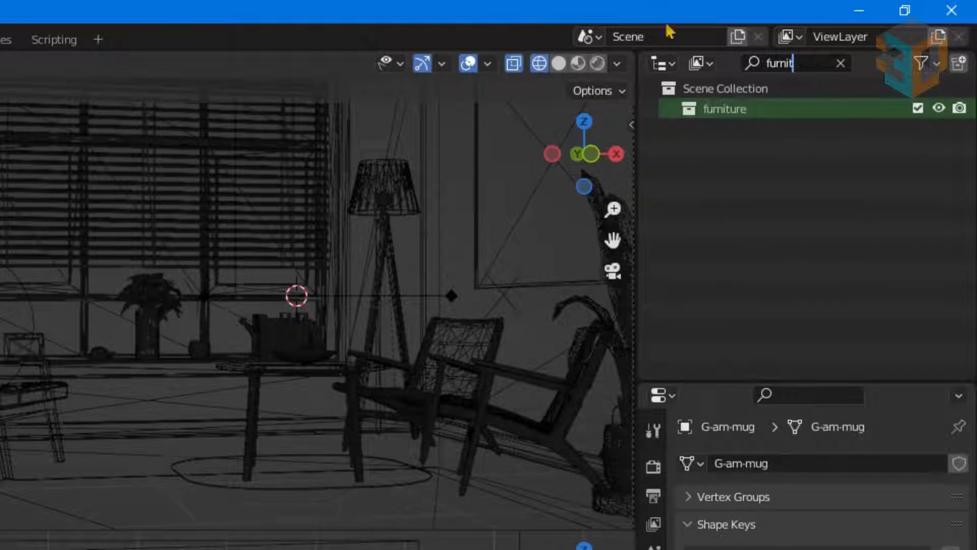
click(707, 117)
click(711, 110)
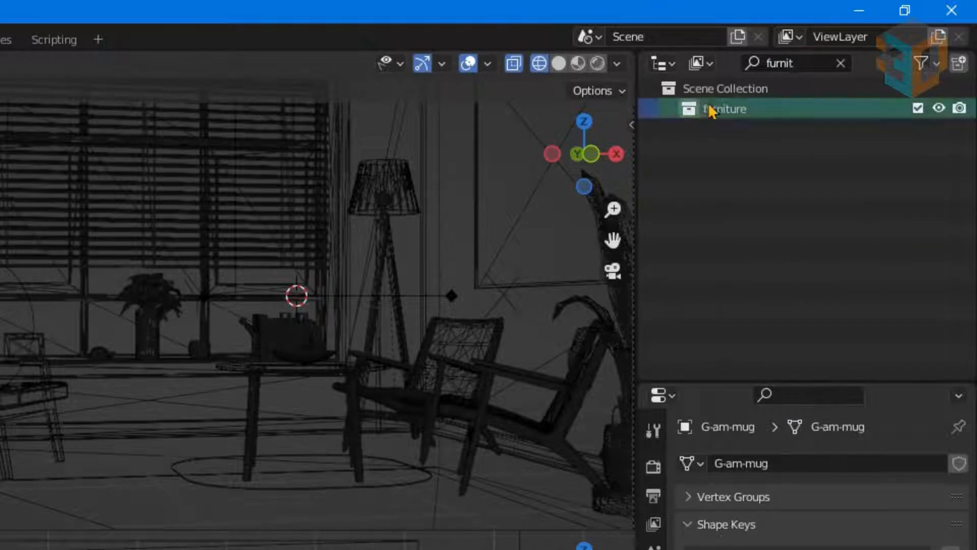
right_click(708, 107)
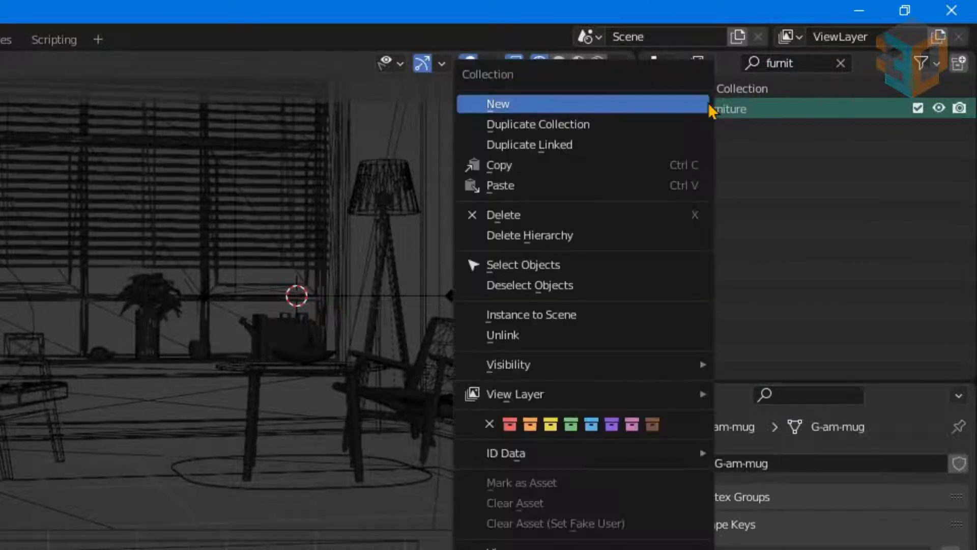
click(567, 261)
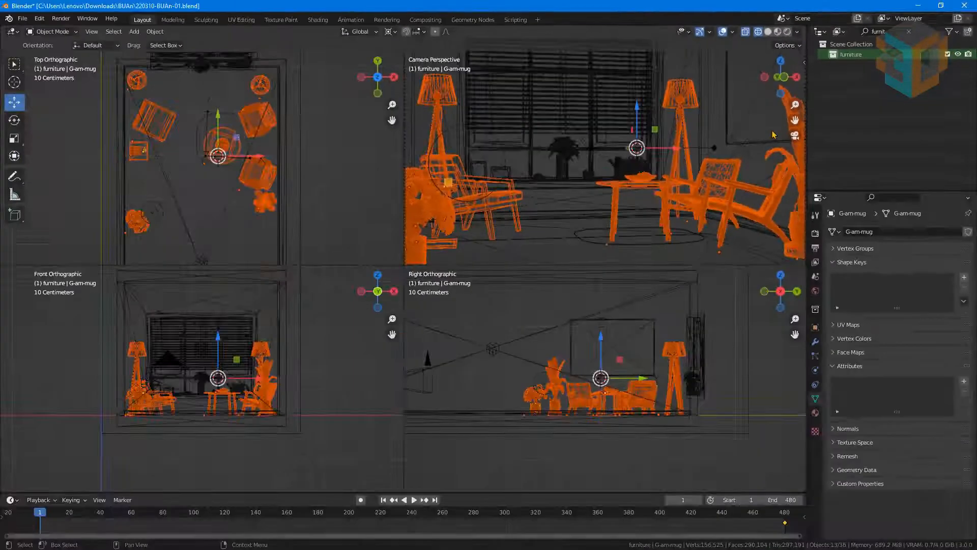
- Return to frame 1 and raise the selected furniture 5 m along the Z axis
click(400, 515)
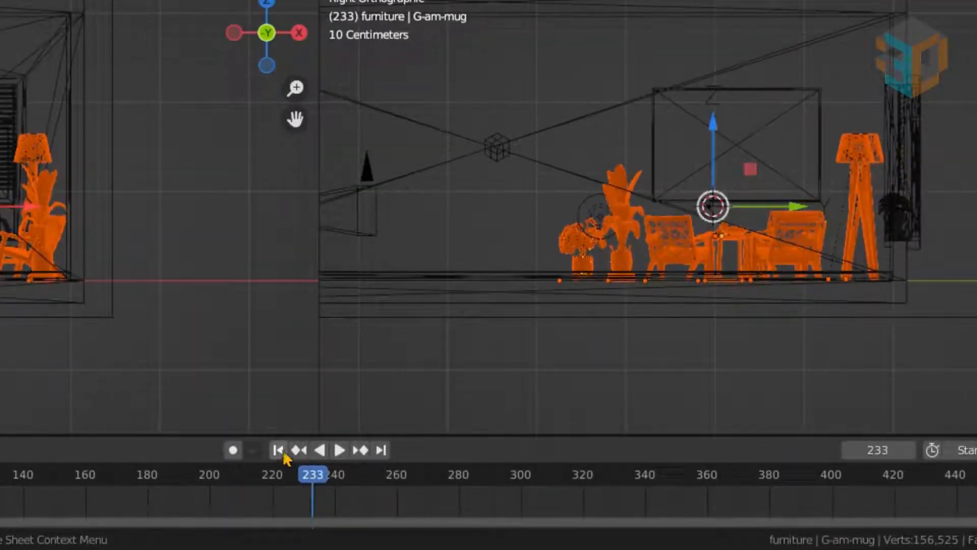
click(278, 450)
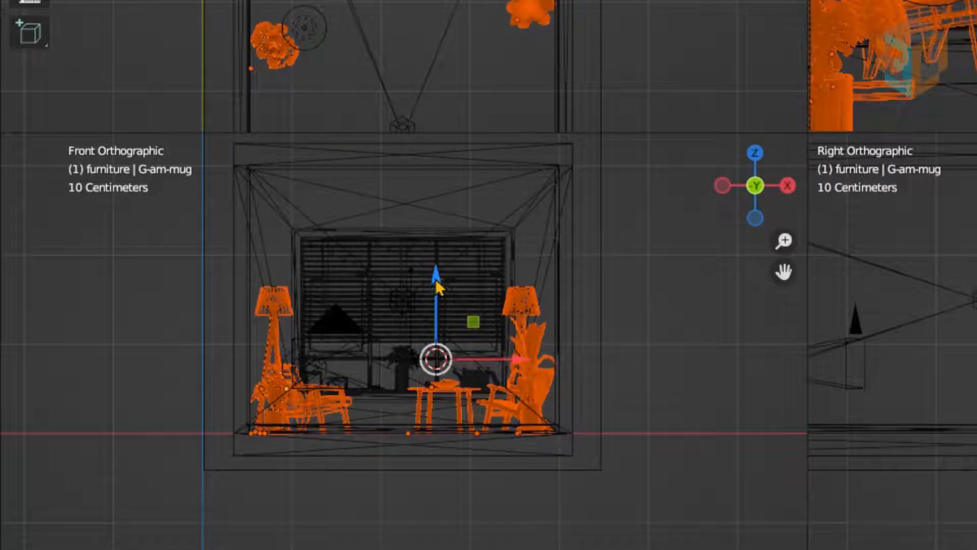
drag(437, 286, 439, 220)
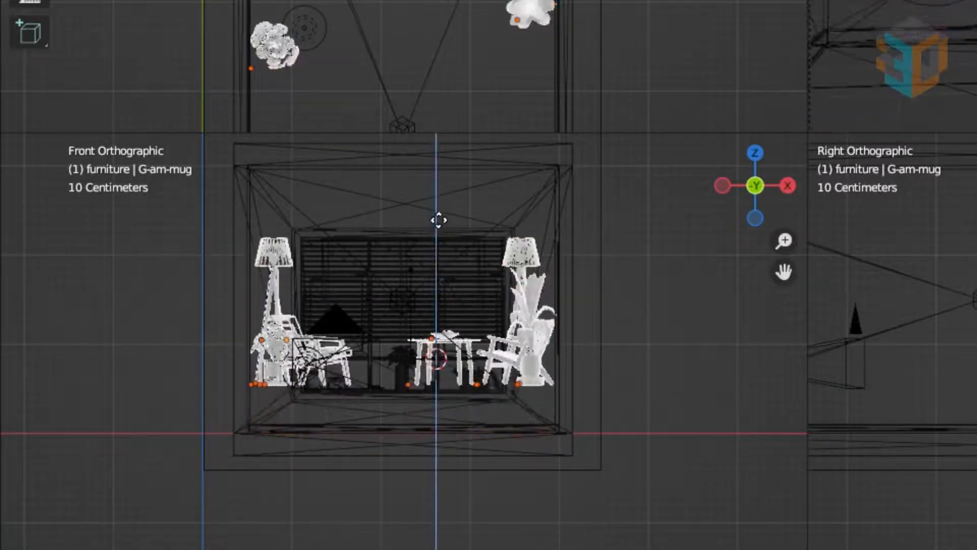
text(5)
key(Escape)
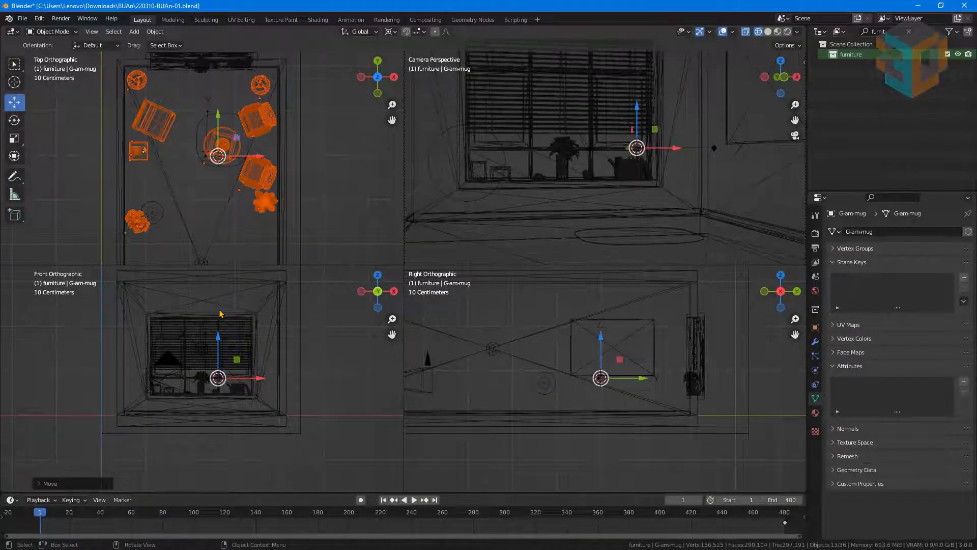
- Frame all scene objects in the orthographic views and clear the selection
key(a)
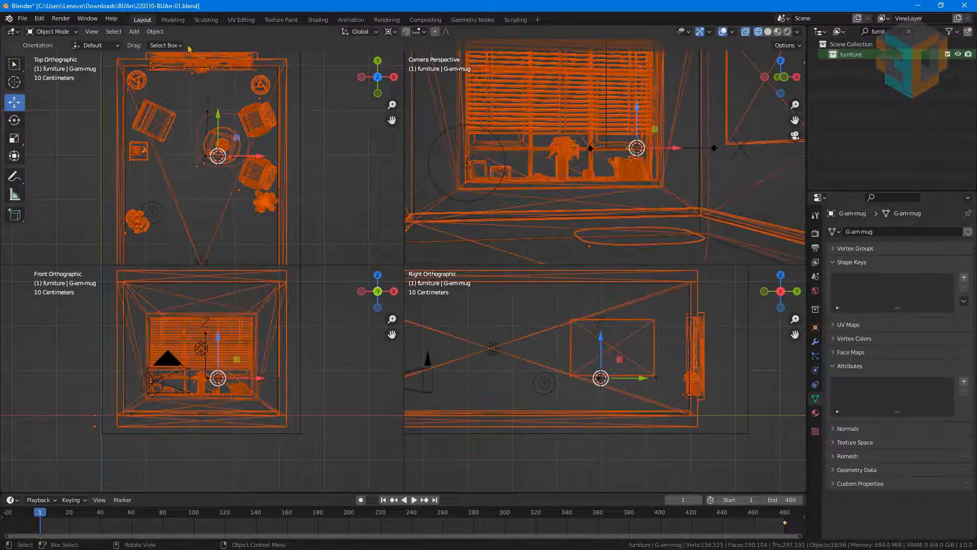
click(92, 31)
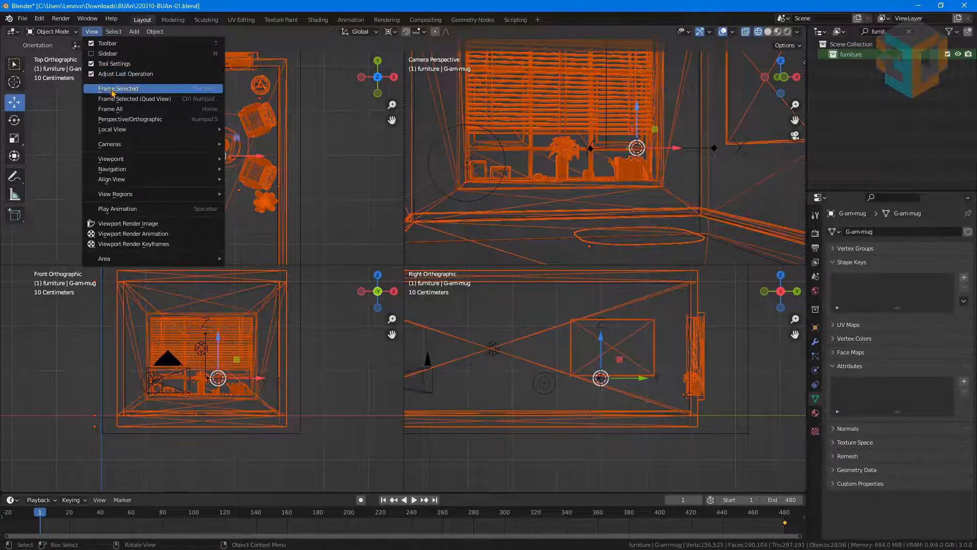
click(113, 90)
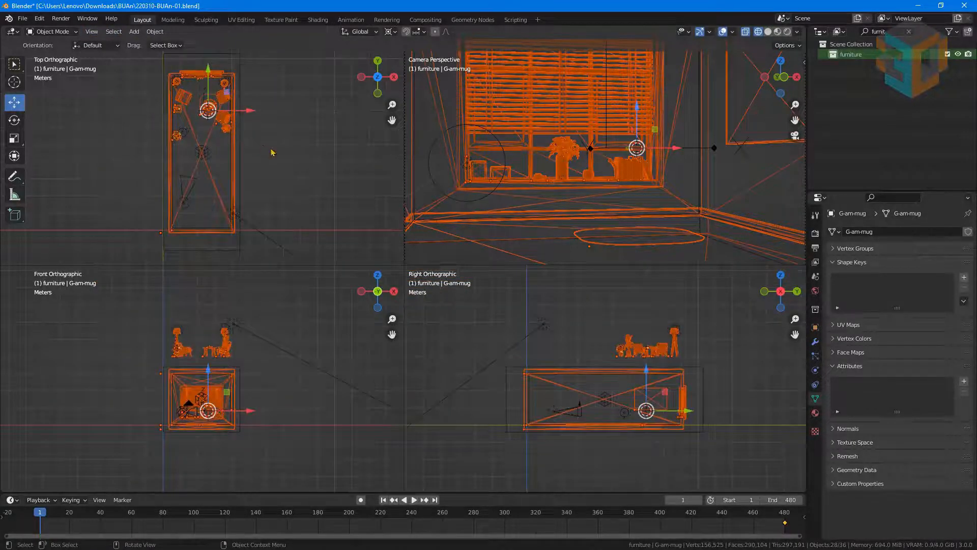
click(272, 153)
- Reselect the furniture collection's objects and insert a Location keyframe at frame 1
right_click(851, 55)
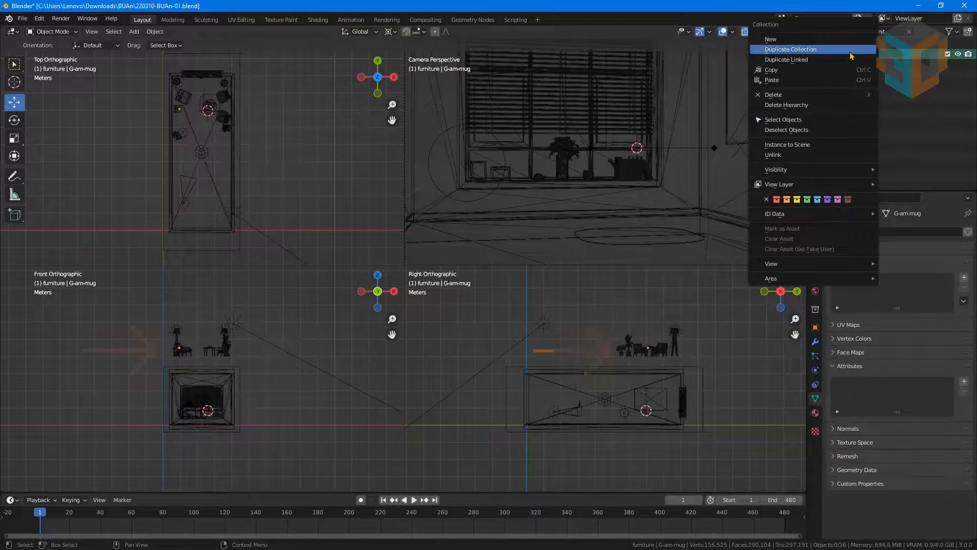
click(813, 122)
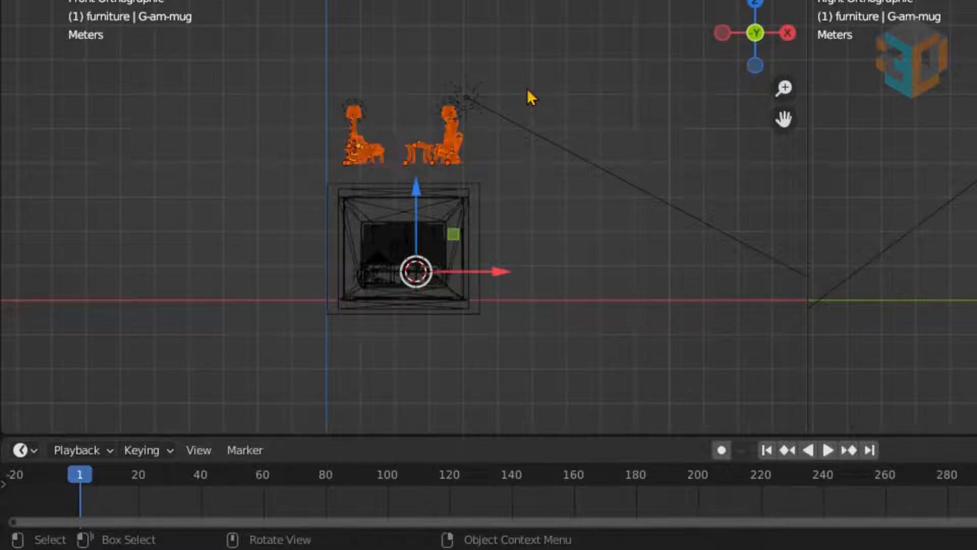
key(i)
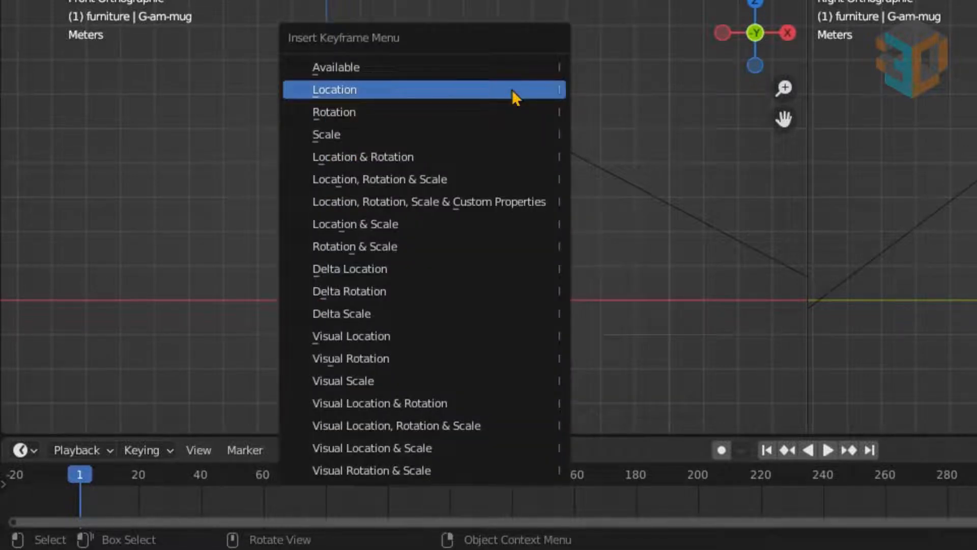
click(511, 89)
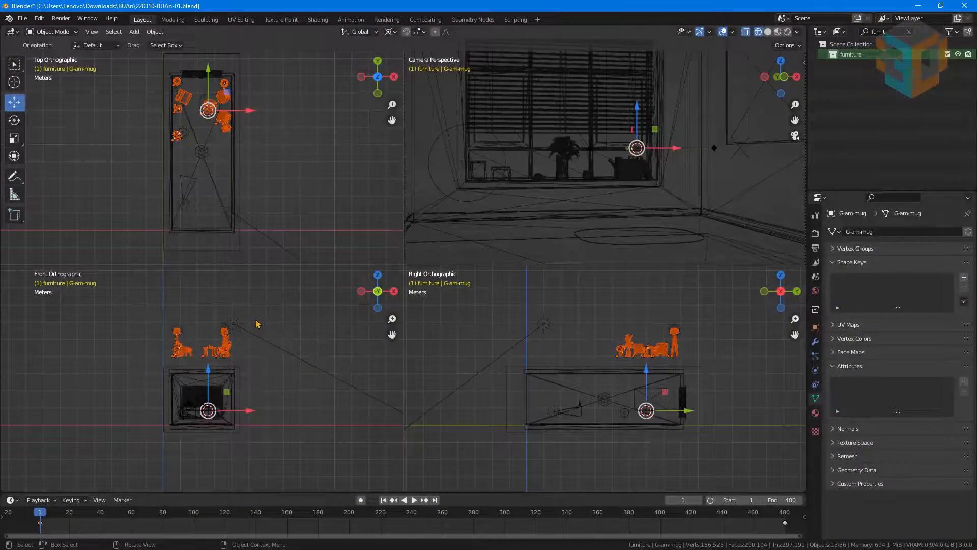
- Preview the furniture's drop animation and move its end keyframes to frame 30
key(space)
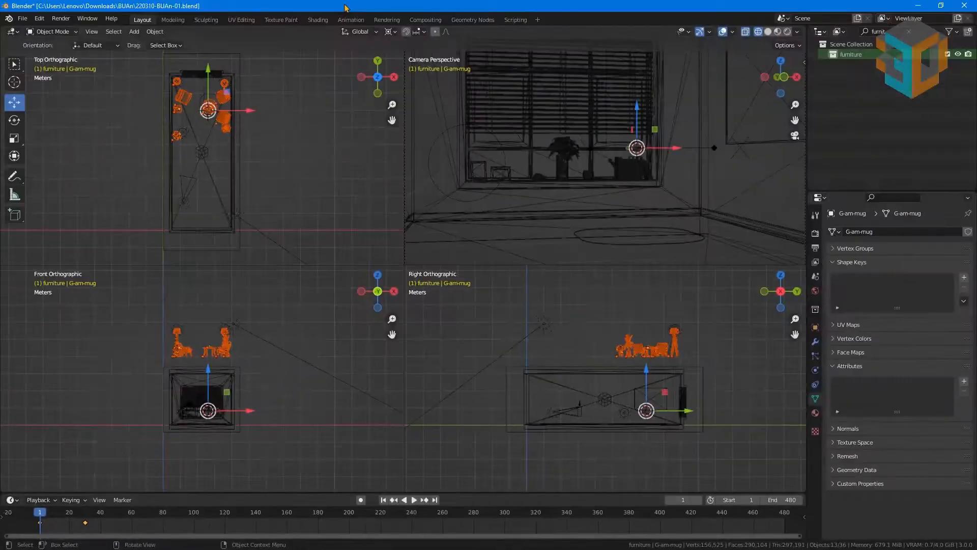
key(space)
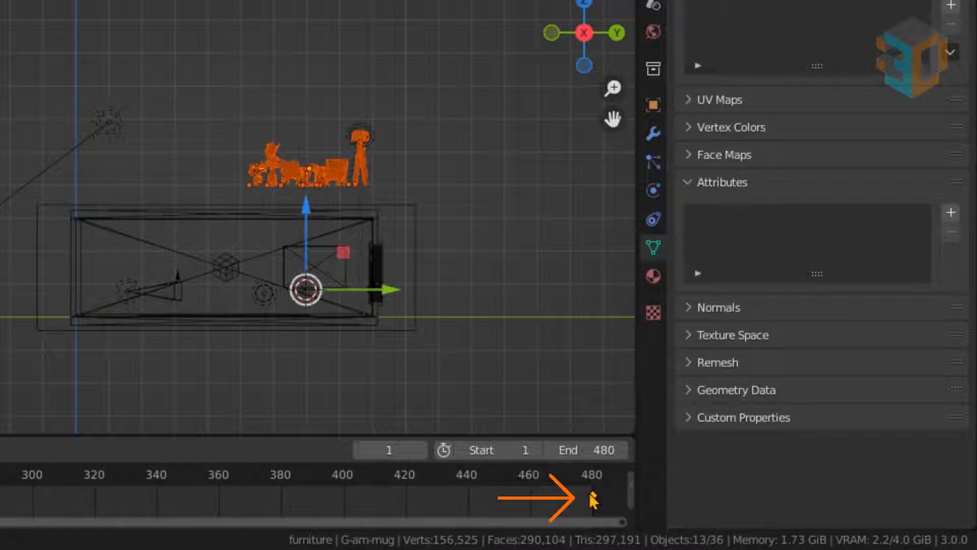
key(g)
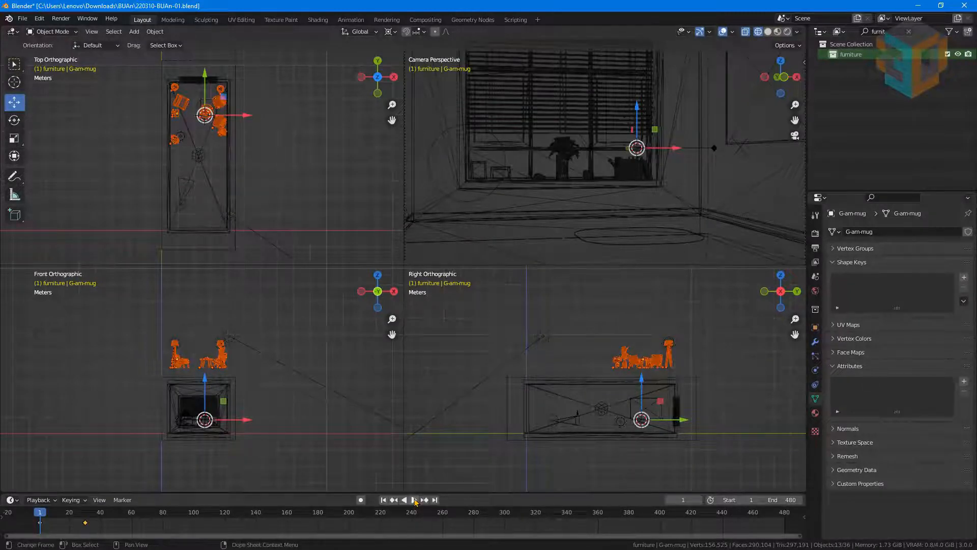
- Play the animation to check the furniture's drop and the staggered timing of the three armchairs
click(414, 500)
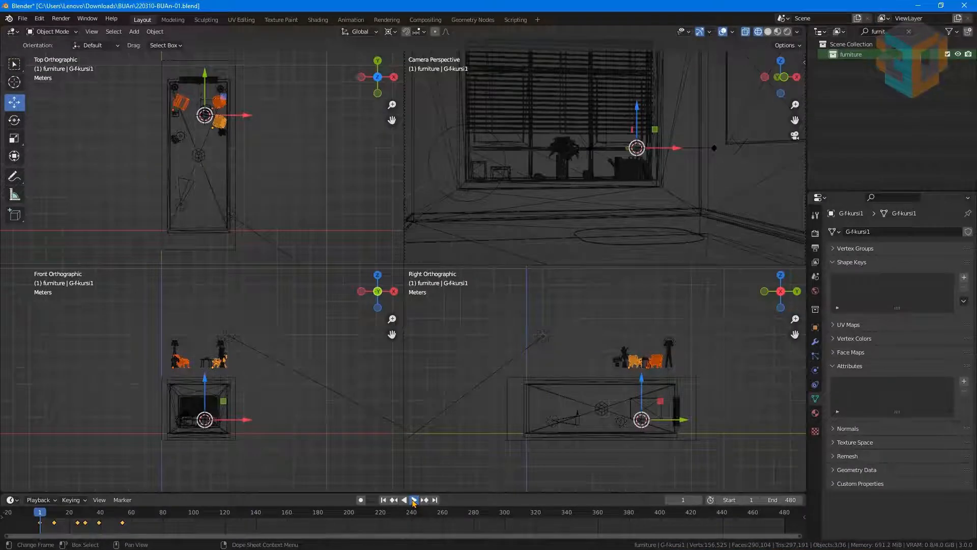
click(413, 500)
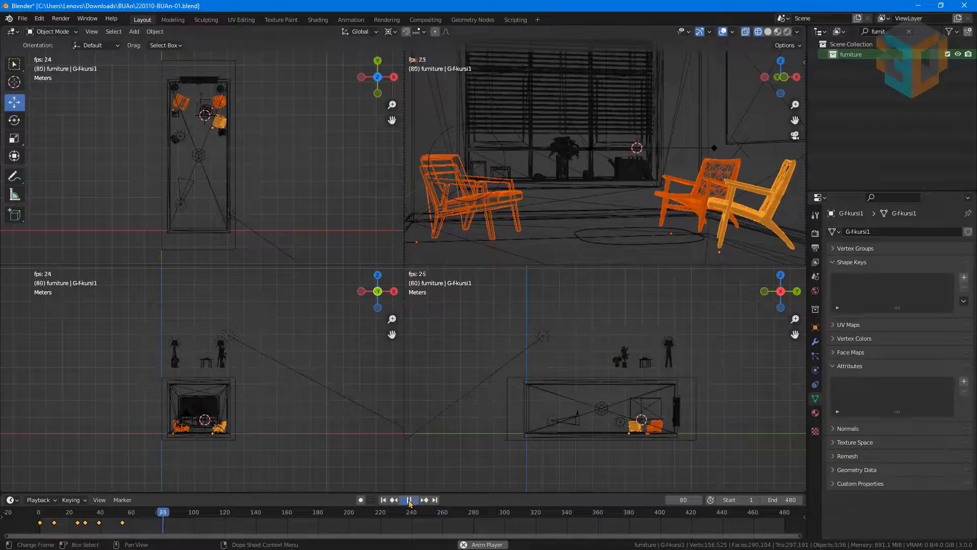
click(409, 500)
- Maximize the camera view and select the three armchairs one after another to compare their keyframes in the timeline
key(ctrl+space)
click(225, 352)
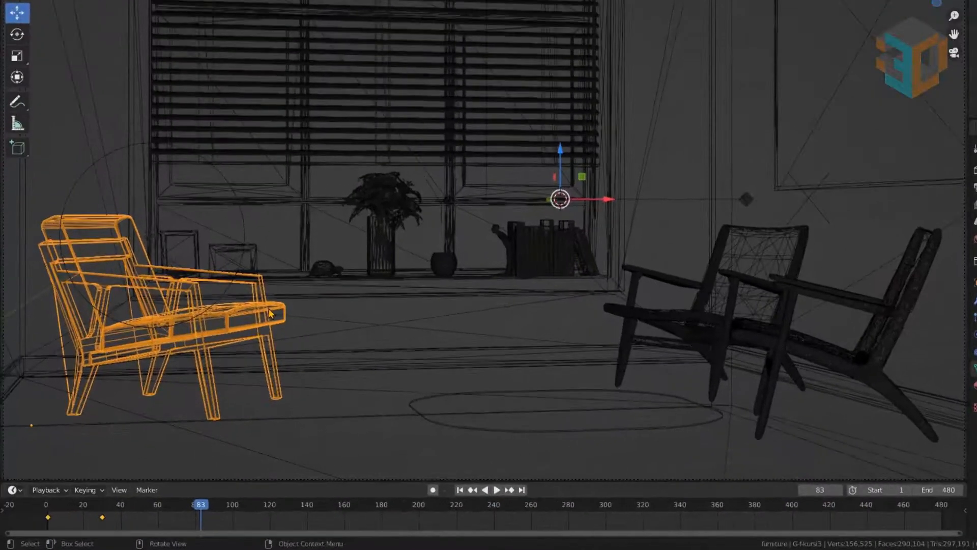
click(199, 509)
shift+click(676, 319)
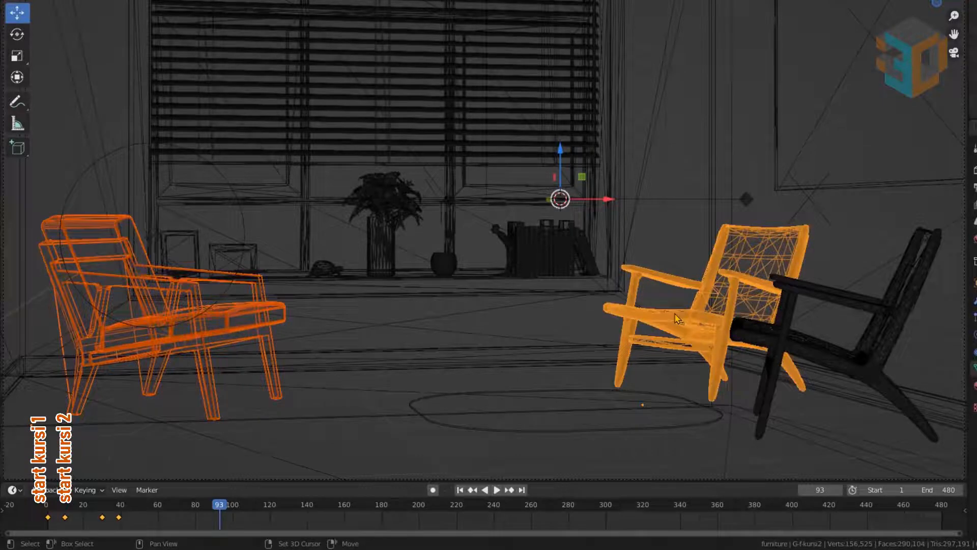
shift+click(840, 360)
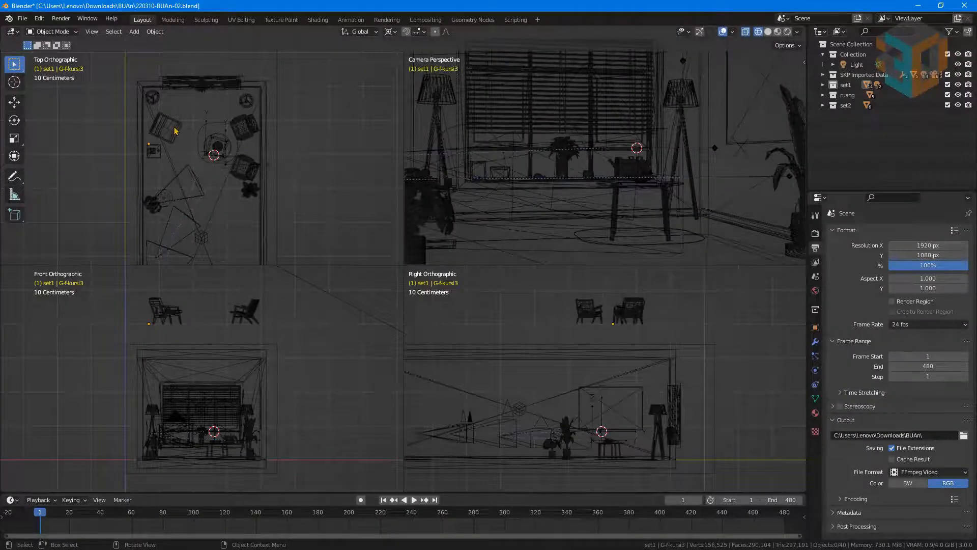
- Select the armchair beside the side table and shift both of its keyframes 20 frames later in the timeline
click(175, 131)
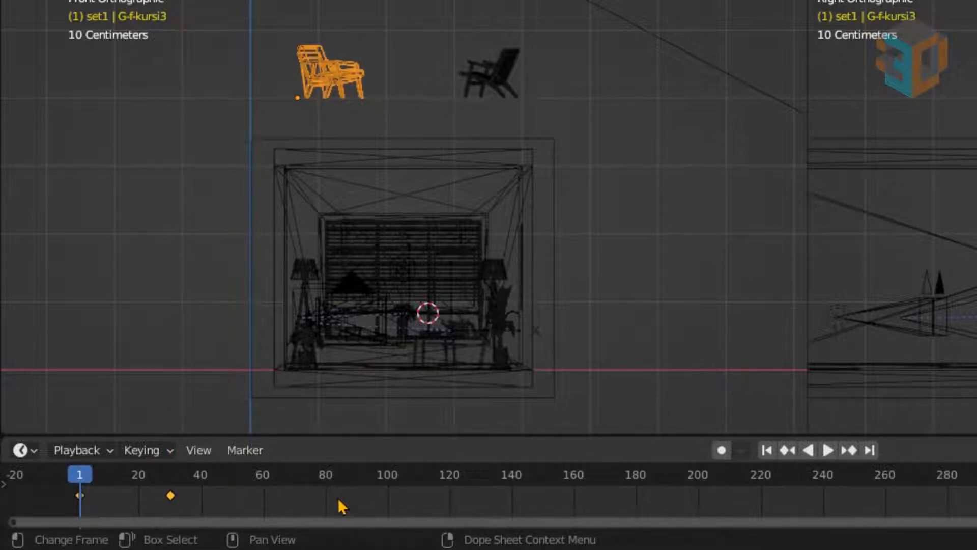
key(g)
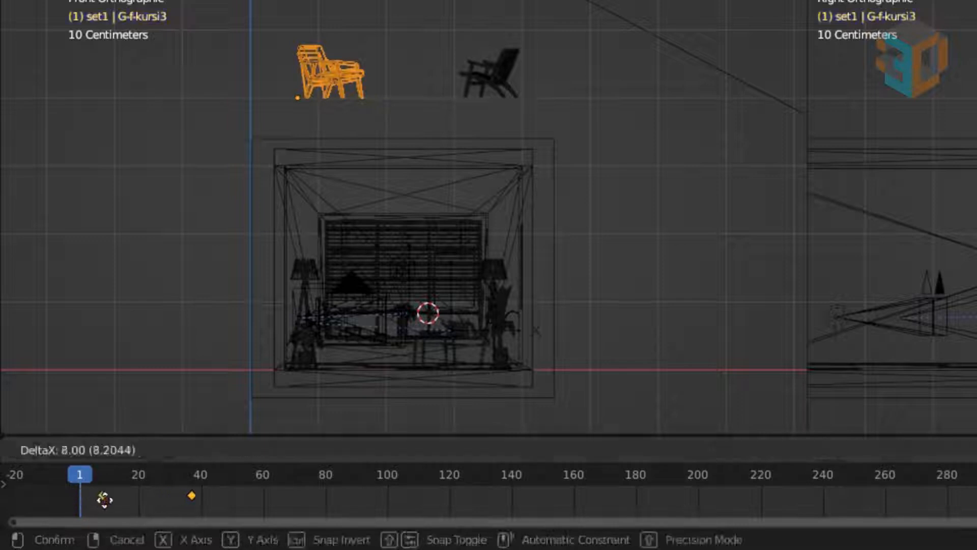
click(139, 509)
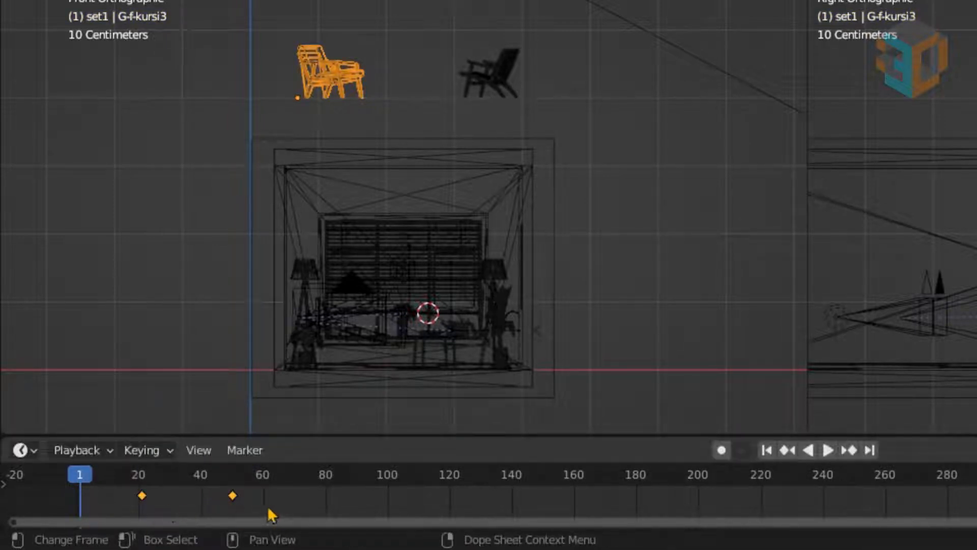
- Move only the same armchair's end keyframe along the timeline to change the duration of its drop
click(232, 495)
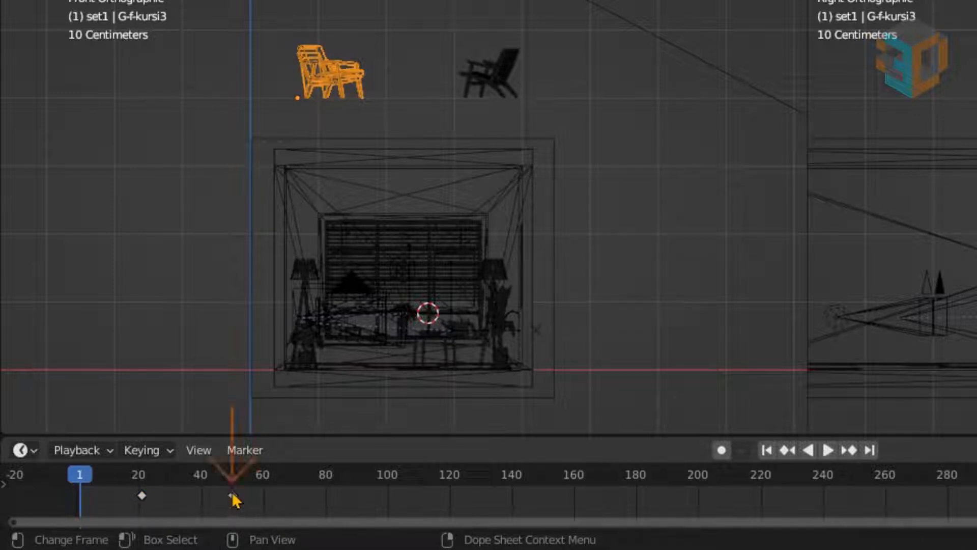
key(g)
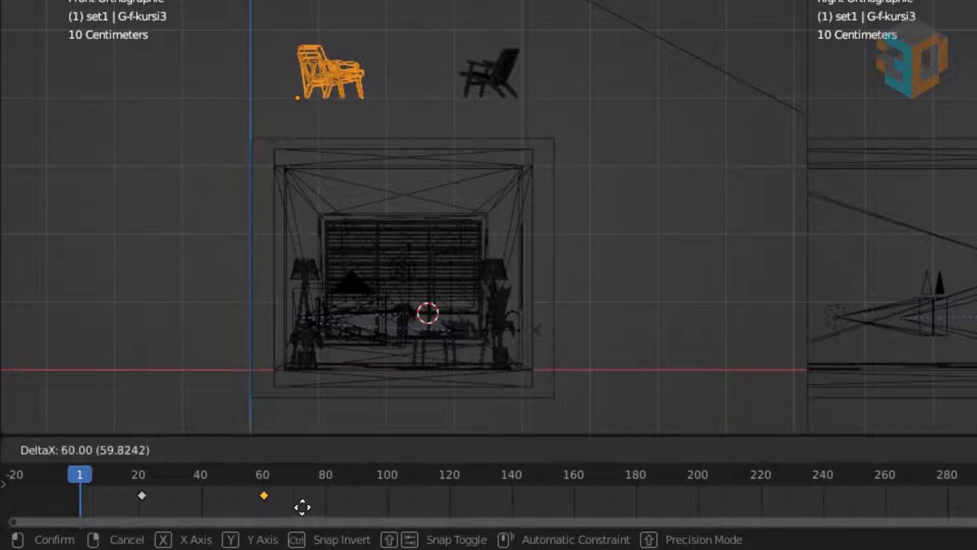
click(283, 507)
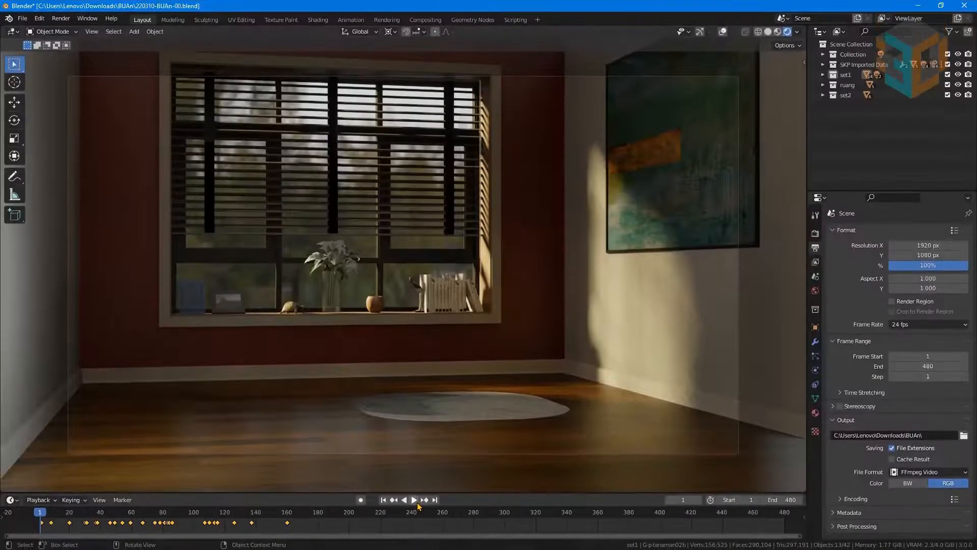
- Play the room's assembly animation in the rendered camera view and in the four-view wireframe layout
click(414, 501)
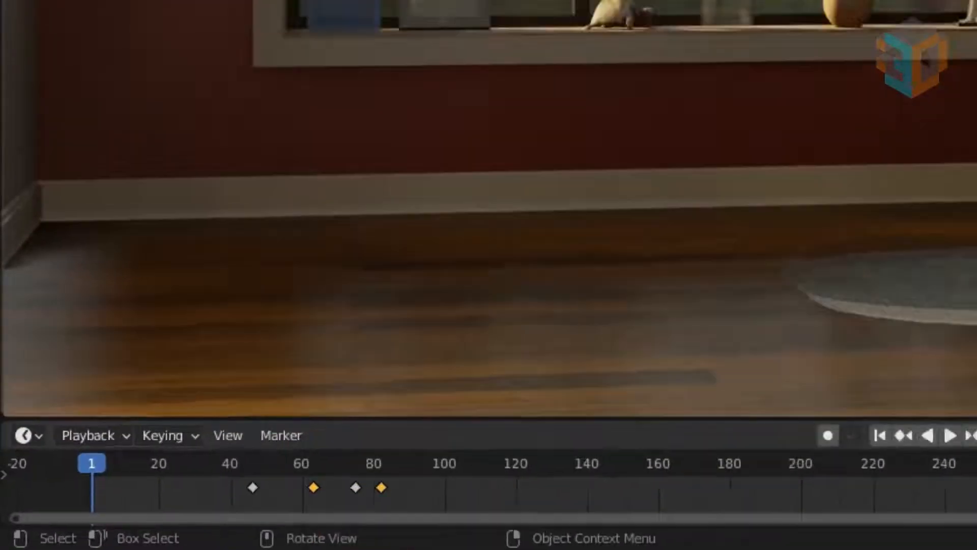
key(space)
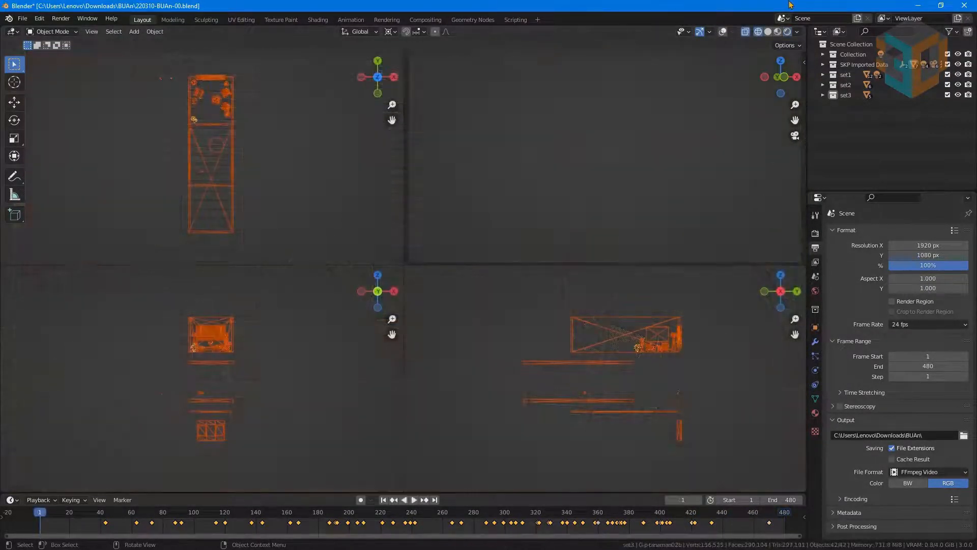
key(space)
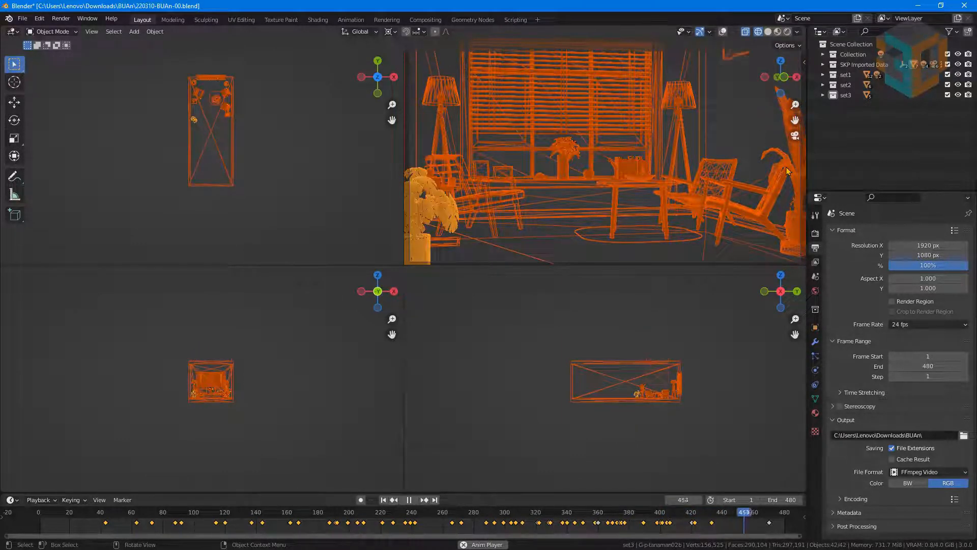
- Go to the last frame, 480, and deselect all objects
click(434, 500)
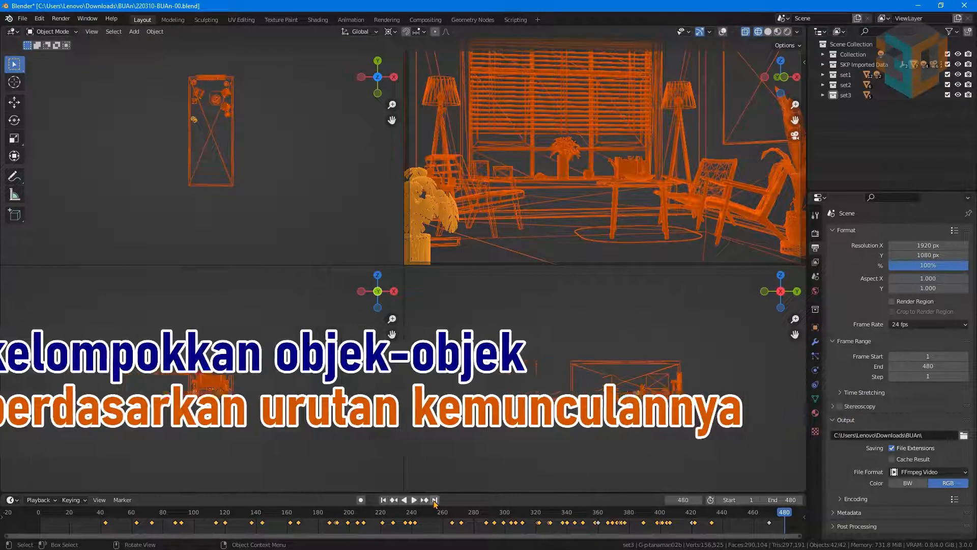
key(alt+a)
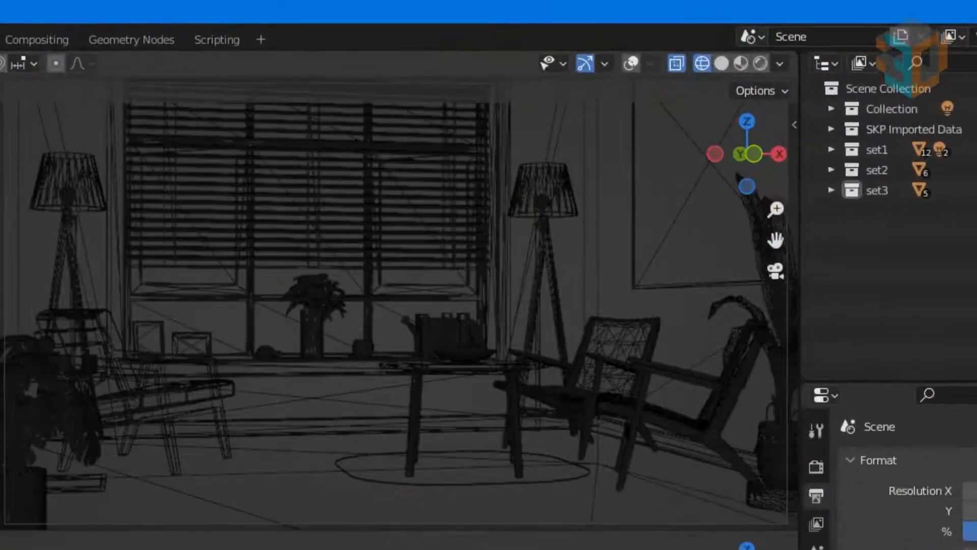
- Select all objects of the set1, set2 and set3 collections one collection at a time, clearing the selection in between
click(886, 153)
right_click(885, 153)
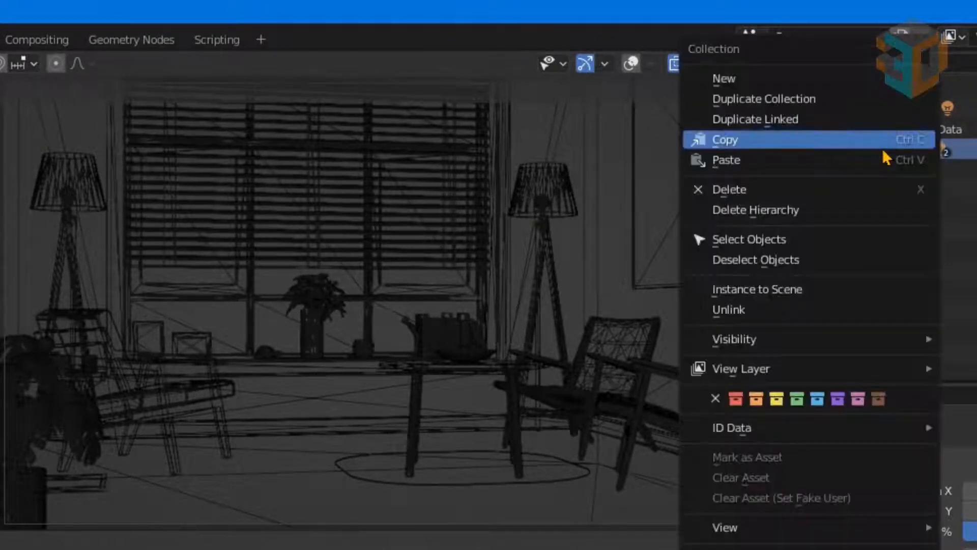
click(868, 248)
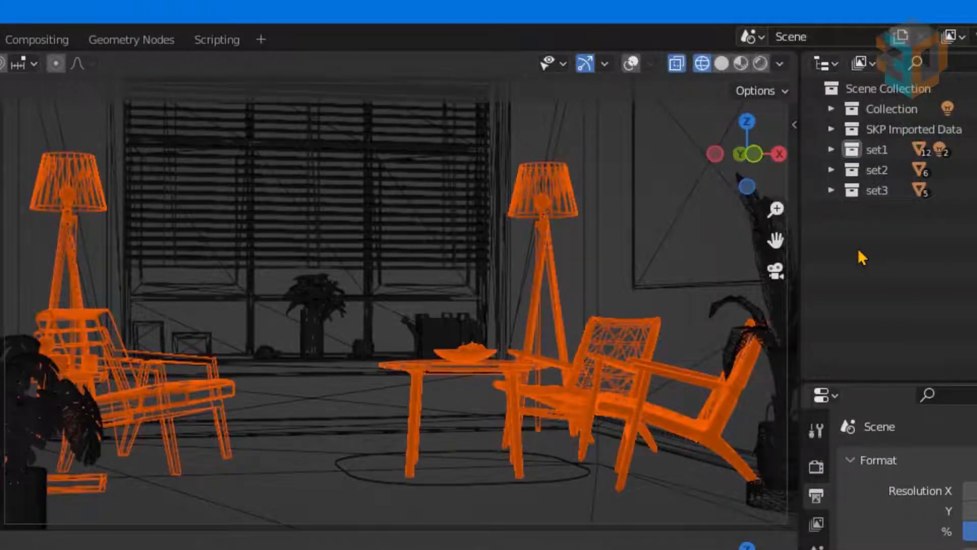
click(708, 247)
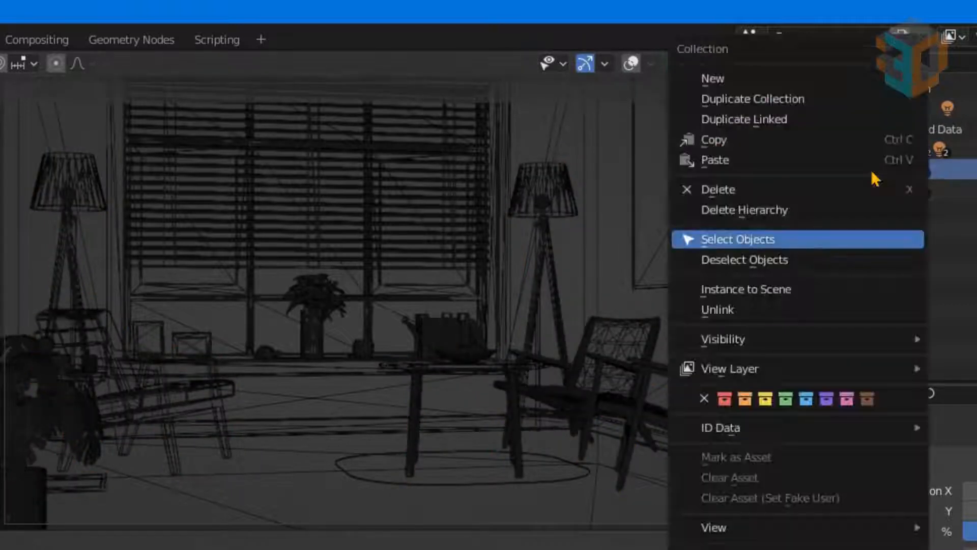
click(817, 237)
click(698, 275)
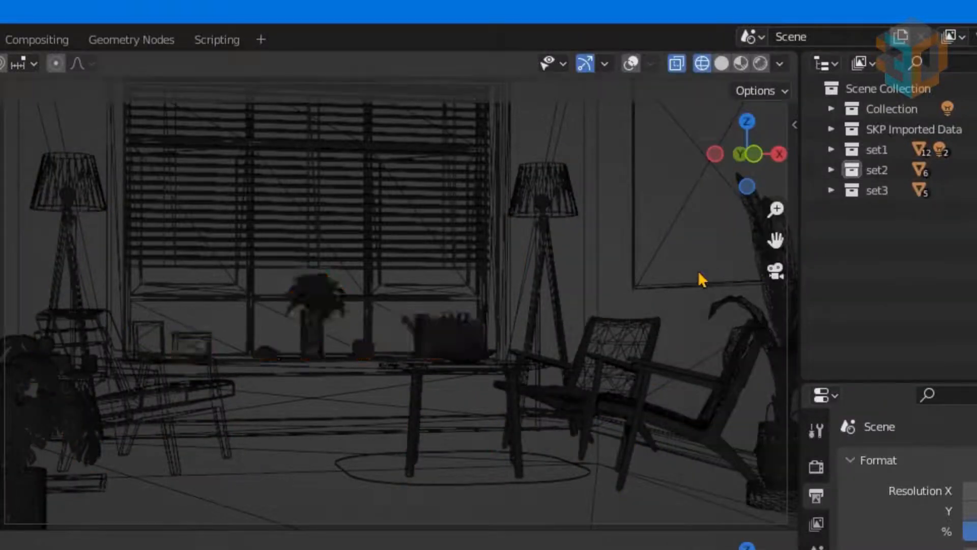
click(875, 196)
right_click(873, 199)
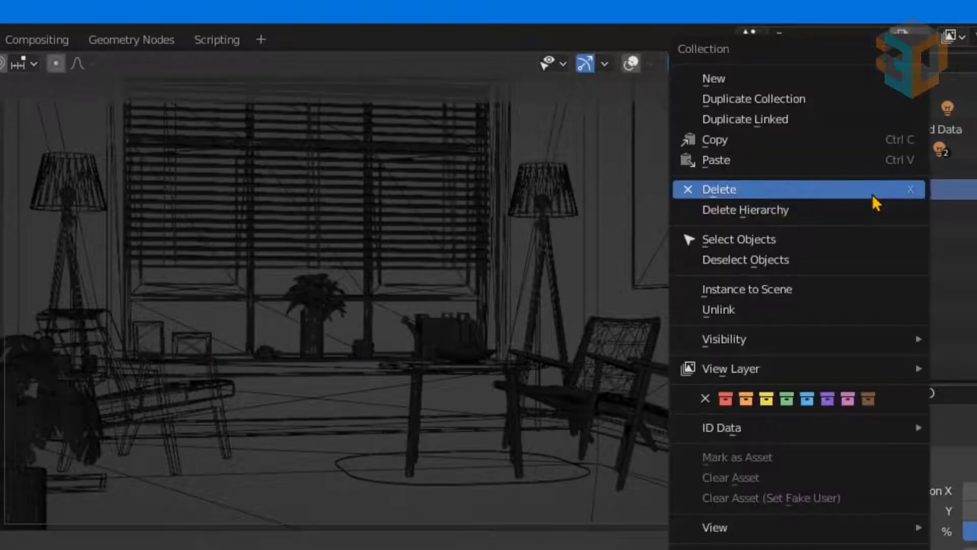
click(850, 237)
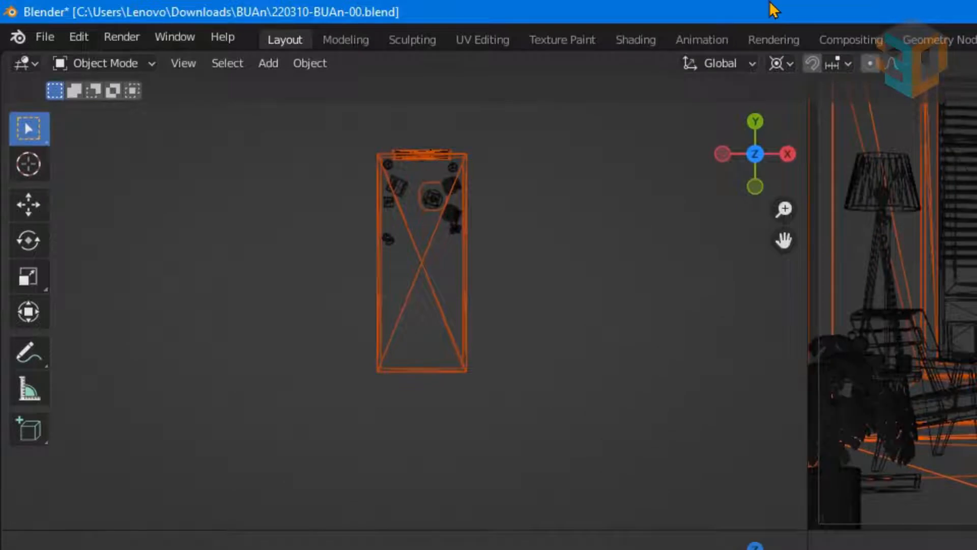
- Turn off the quad view and show the camera view in Rendered shading
click(182, 64)
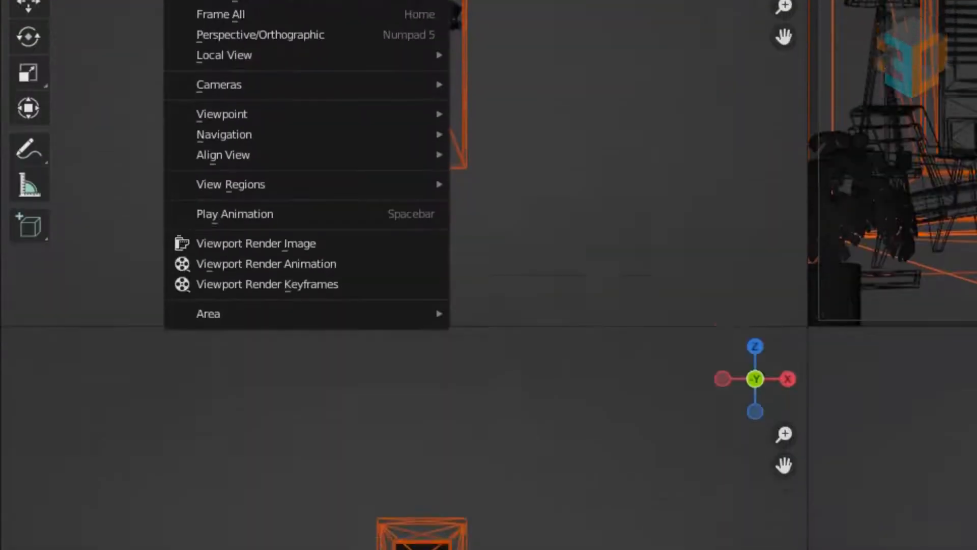
mouse_move(219, 316)
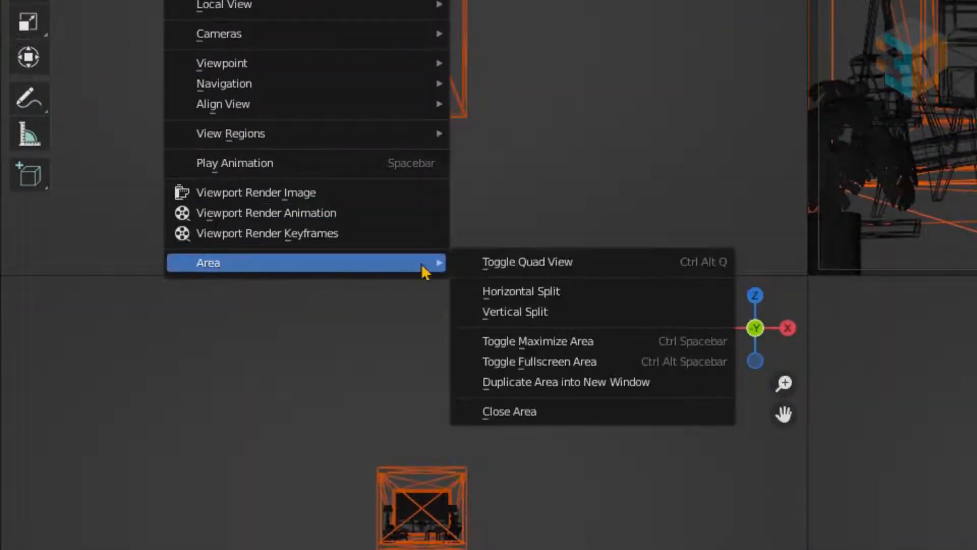
click(493, 262)
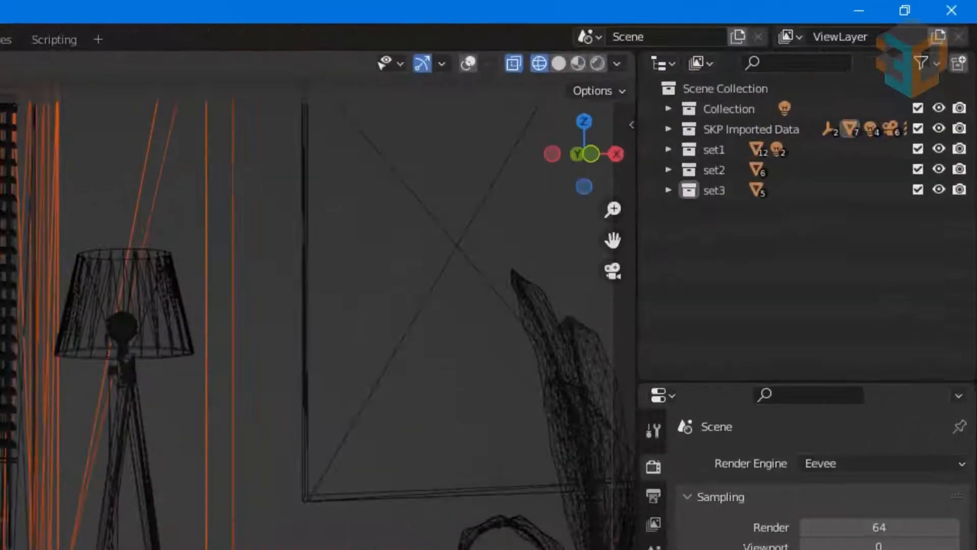
click(598, 64)
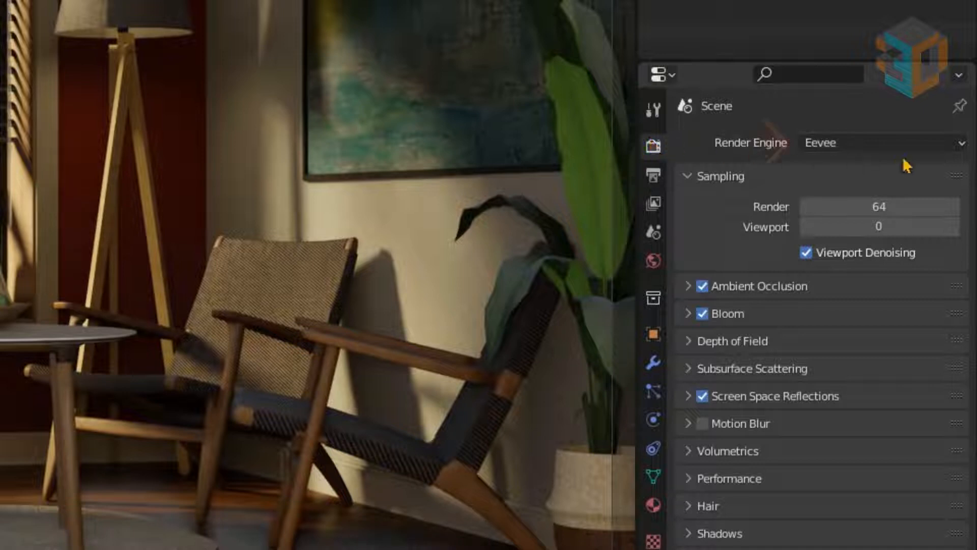
- Set the Eevee render sampling to 128 samples
click(953, 147)
click(953, 151)
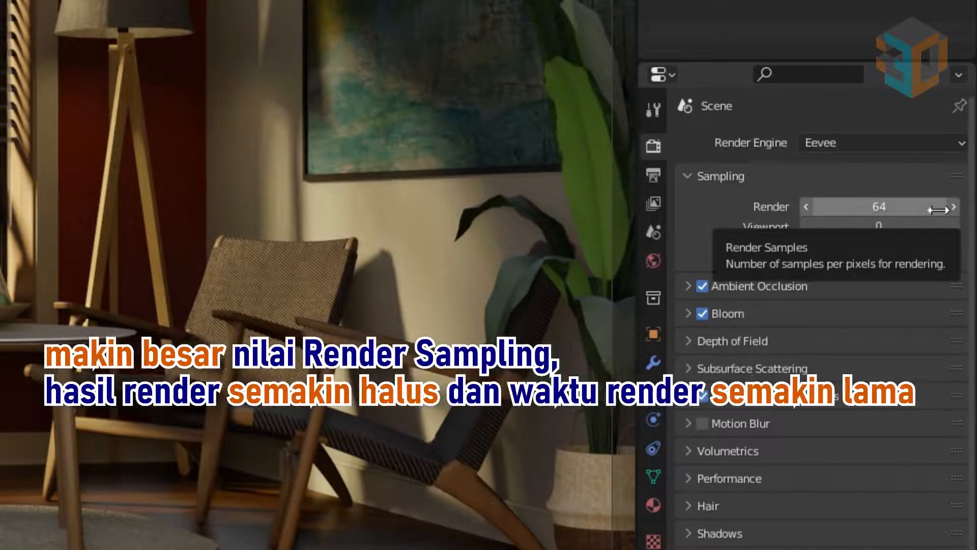
click(899, 209)
text(128)
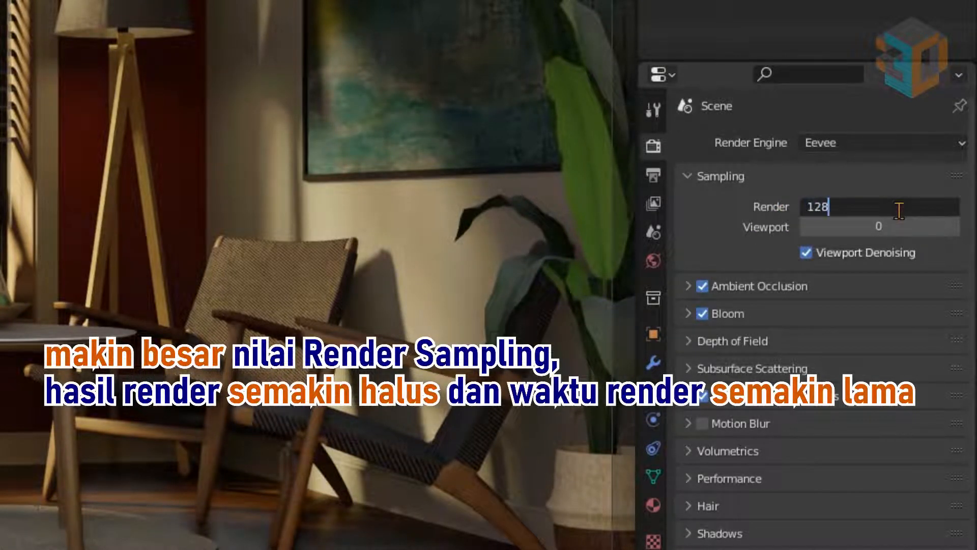
key(Return)
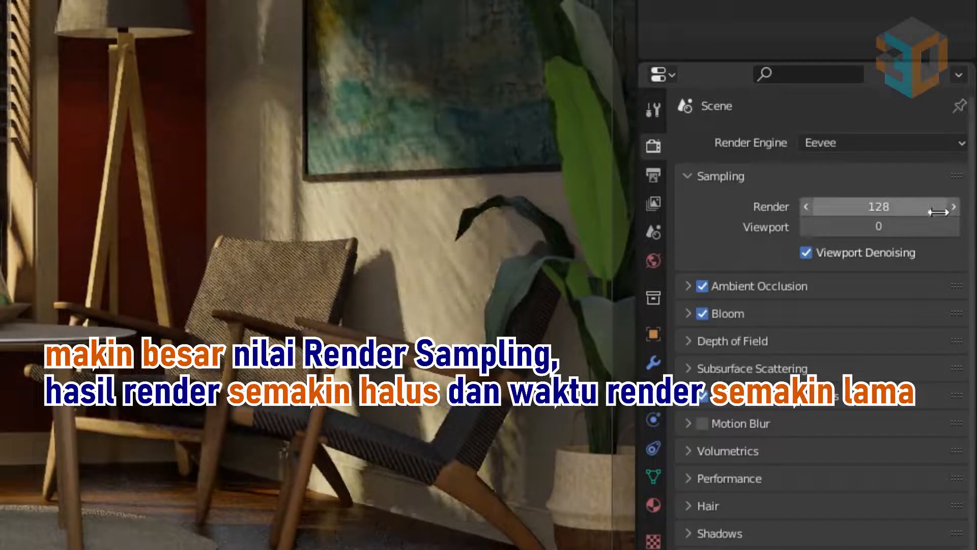
- Set the render sampling to 64 samples and enable Motion Blur
click(919, 212)
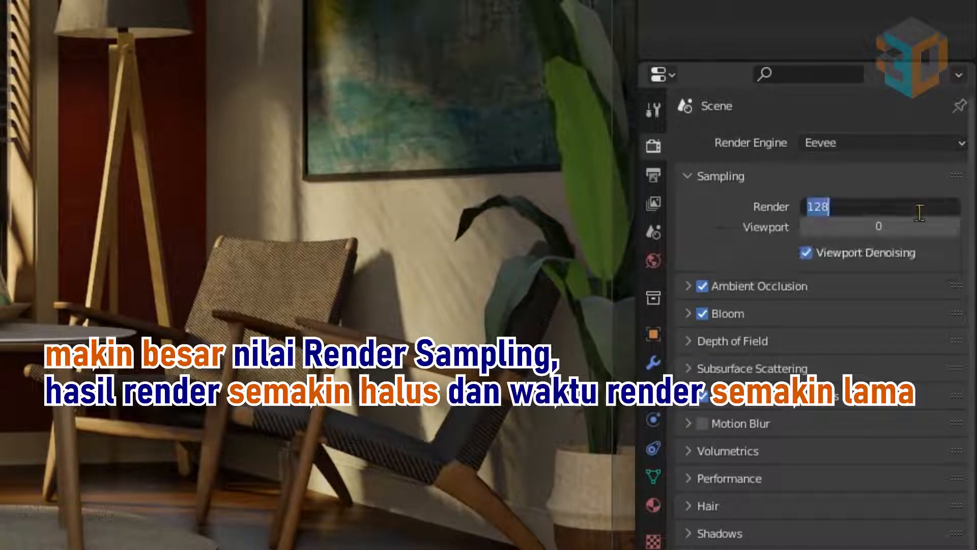
text(64)
key(Return)
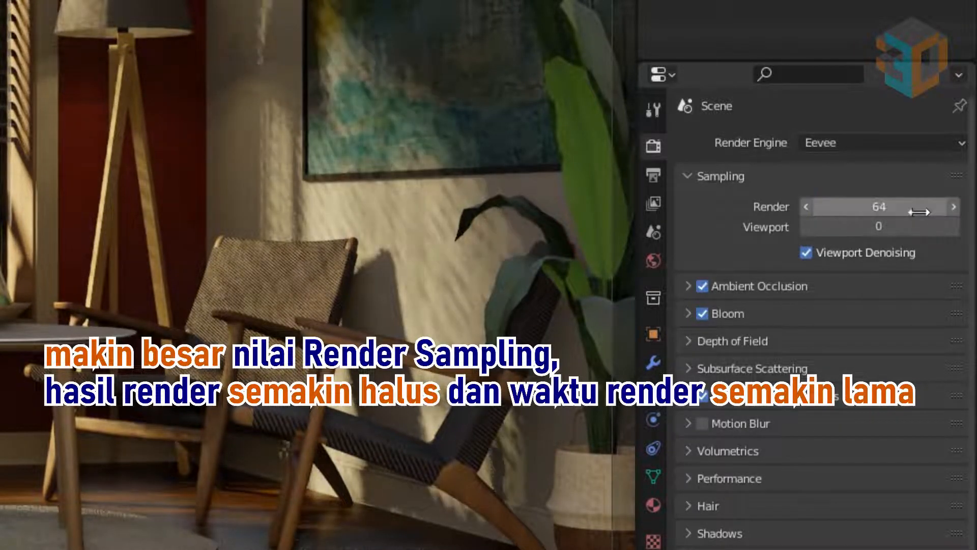
click(702, 424)
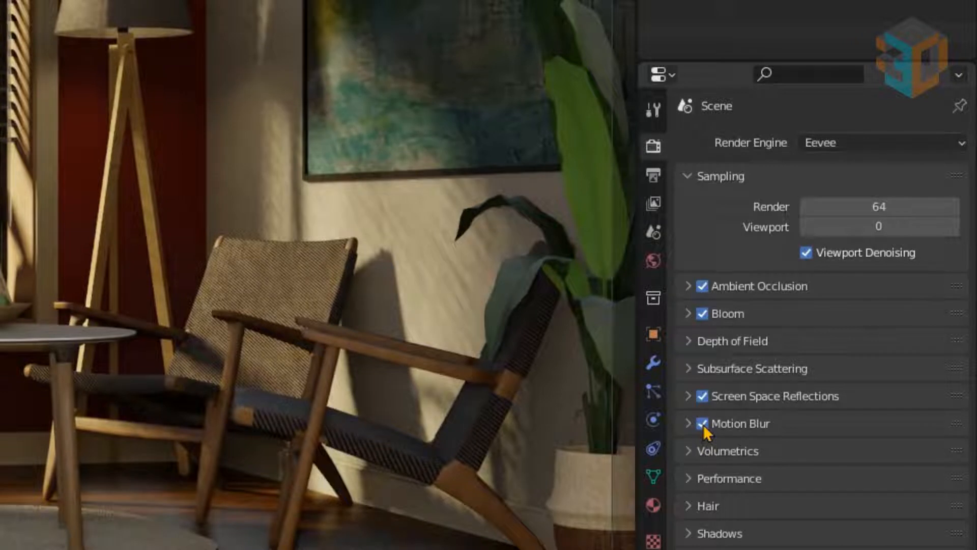
- Review the render output settings and browse the BUAn output folder, then close the file browser
click(654, 177)
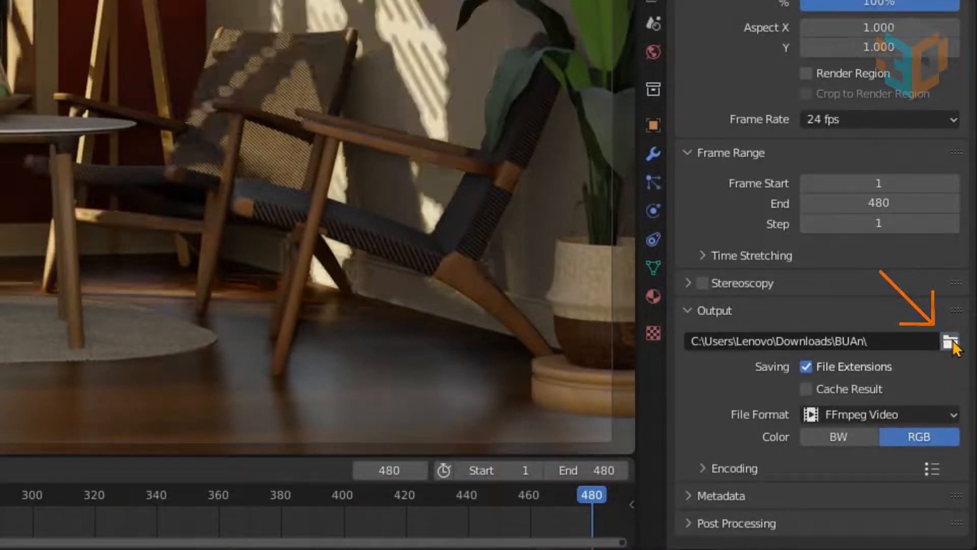
click(951, 342)
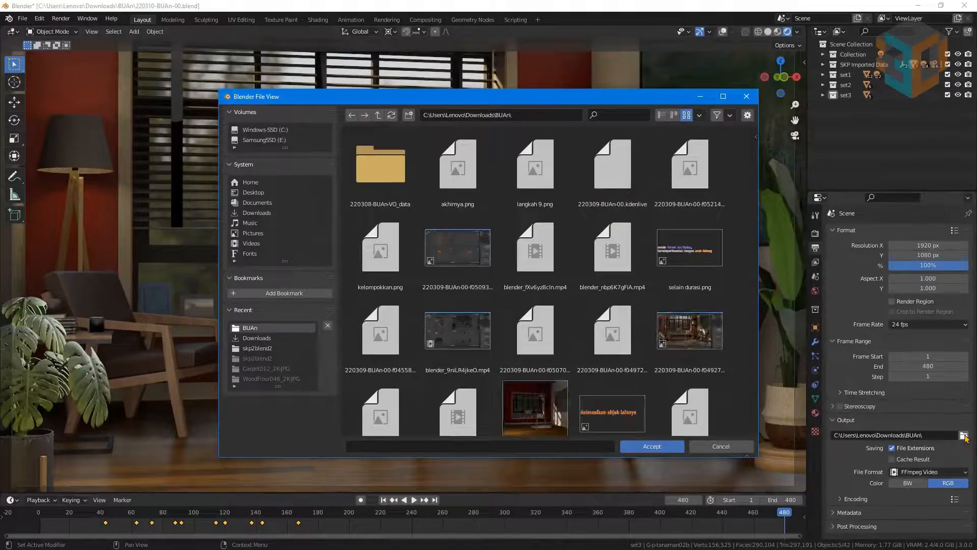
key(Escape)
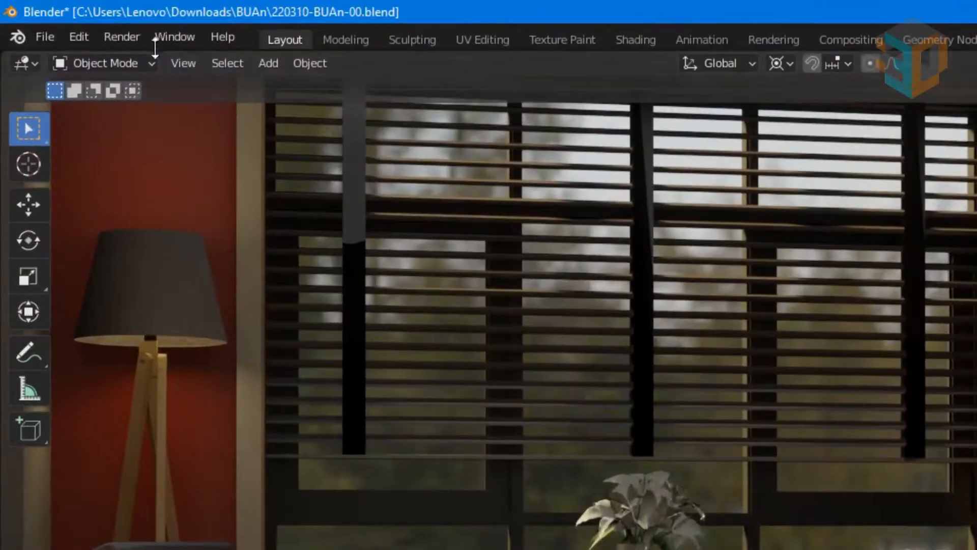
- Start rendering the animation, return to the main window and cancel the running render
click(113, 36)
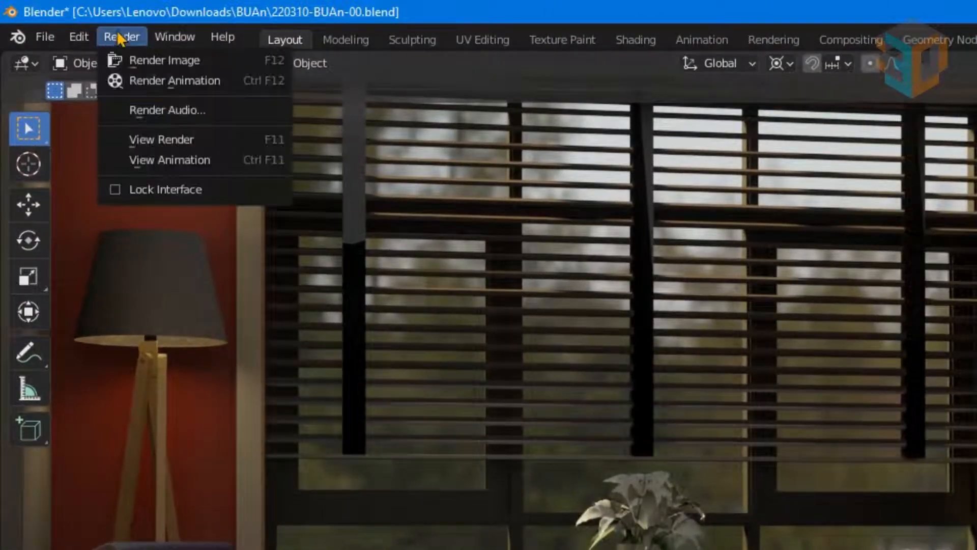
click(147, 81)
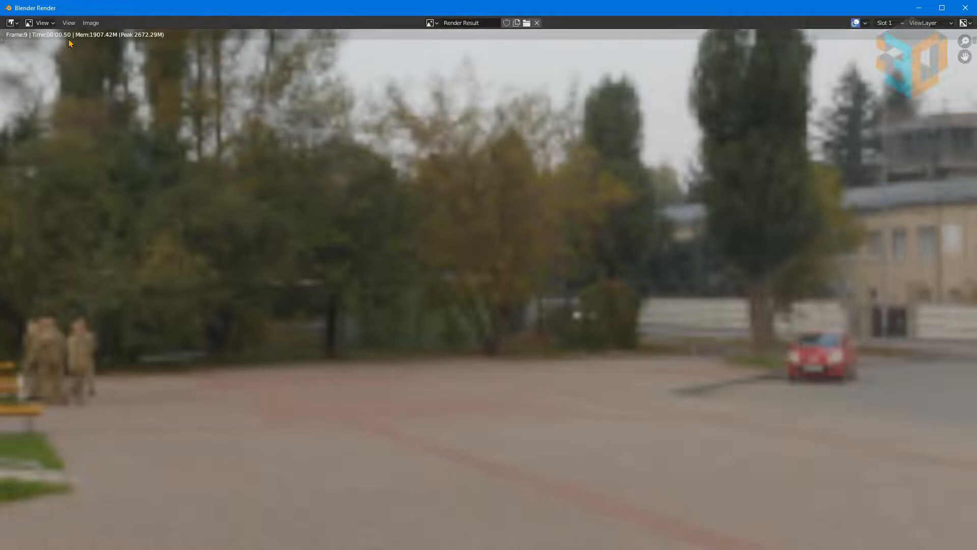
key(alt+Tab)
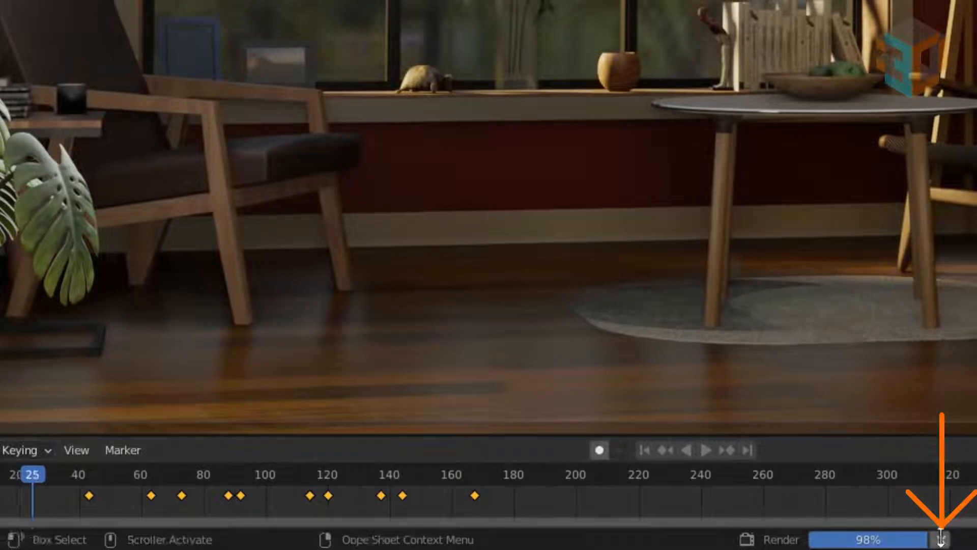
click(940, 539)
- Render the full animation again with the current output settings
click(61, 18)
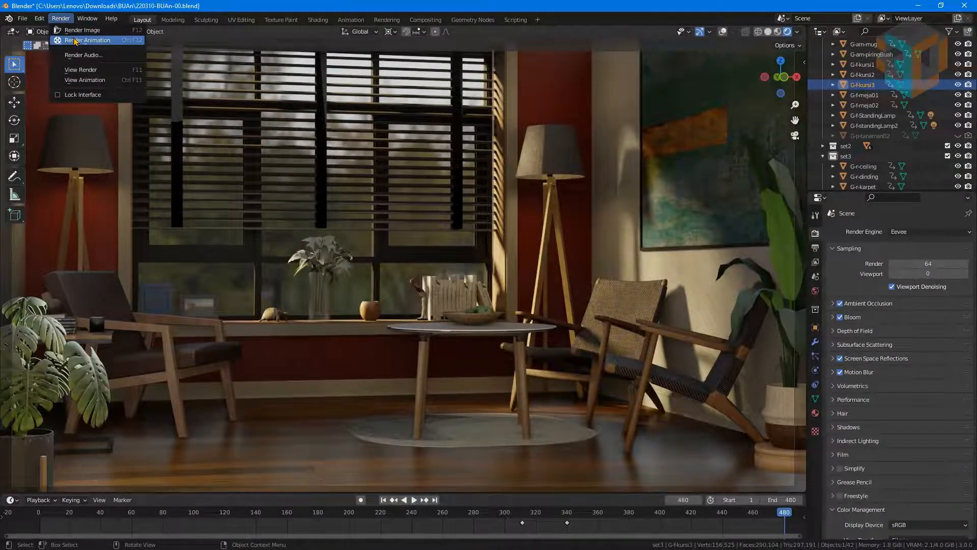
click(75, 41)
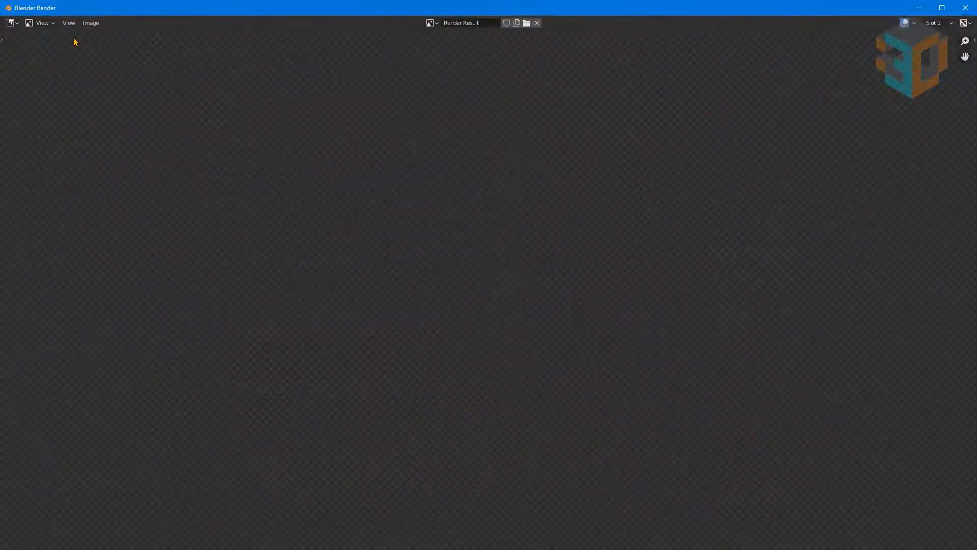